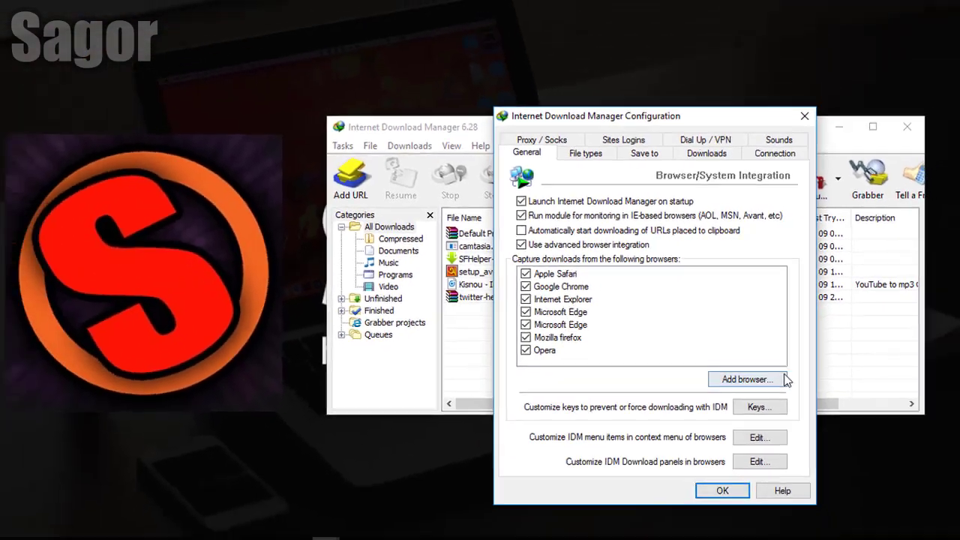
Start adding a browser to the download capture list and browse to the Windows folder on Local Disk (C:)
{"action": "left_click", "coordinate": [812, 485]}
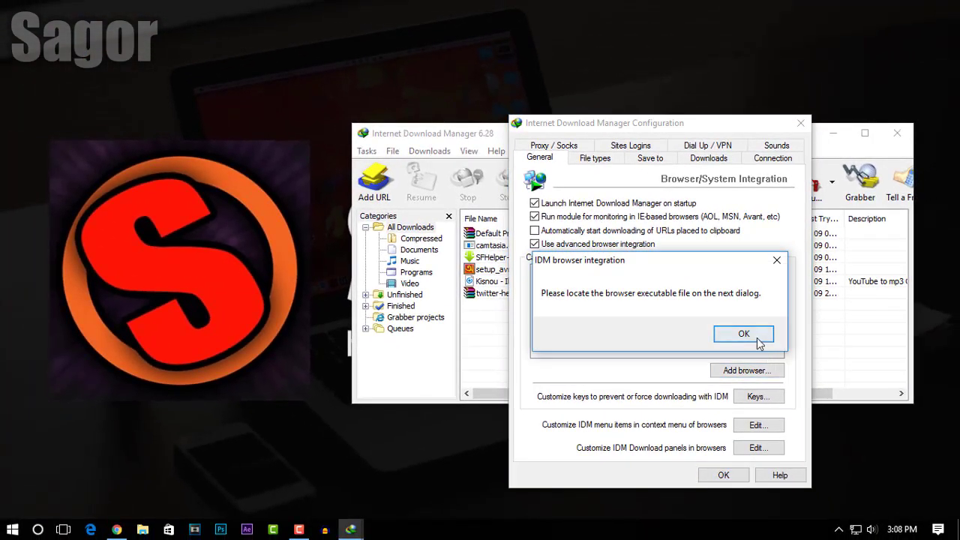
{"action": "left_click", "coordinate": [758, 343]}
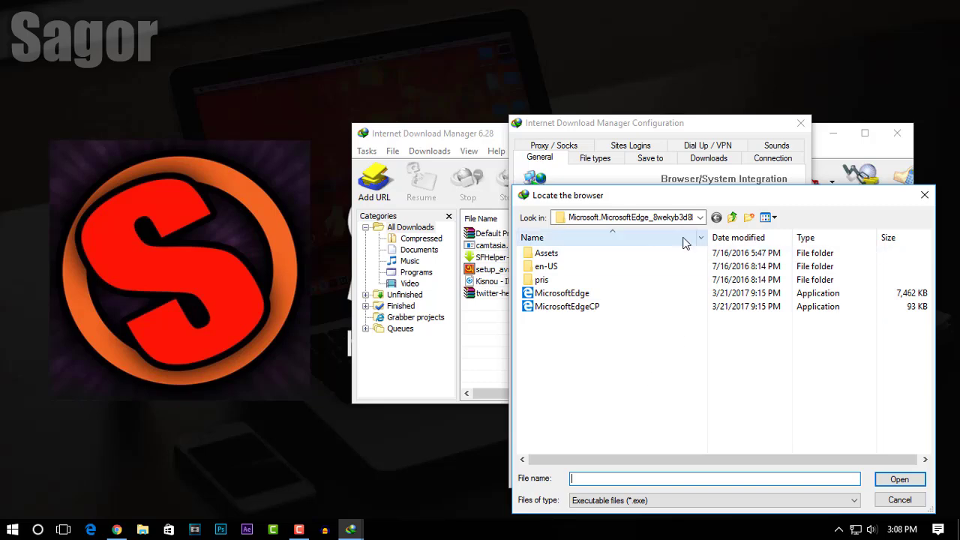
{"action": "left_click", "coordinate": [669, 217]}
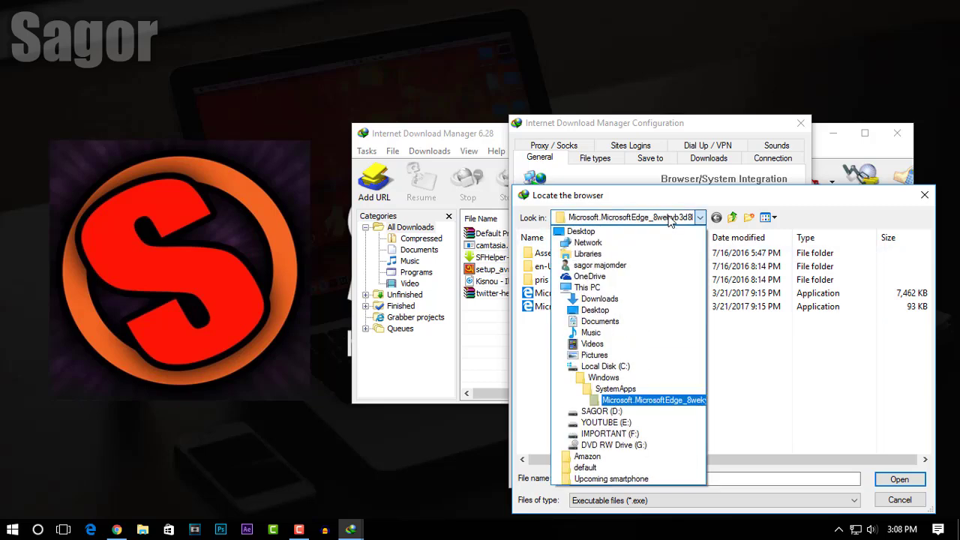
{"action": "left_click", "coordinate": [592, 231]}
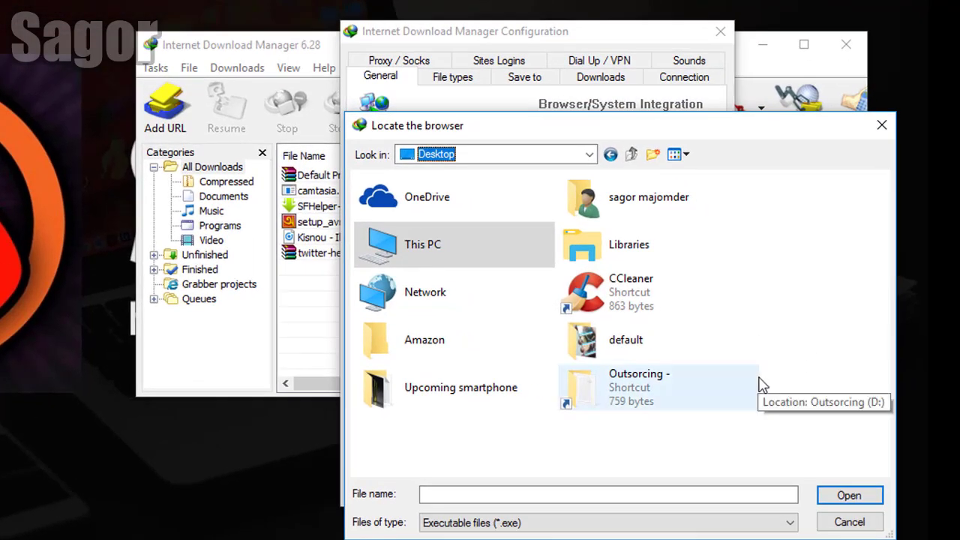
{"action": "double_click", "coordinate": [492, 262]}
{"action": "scroll", "coordinate": [481, 353], "scroll_direction": "down", "scroll_amount": 1}
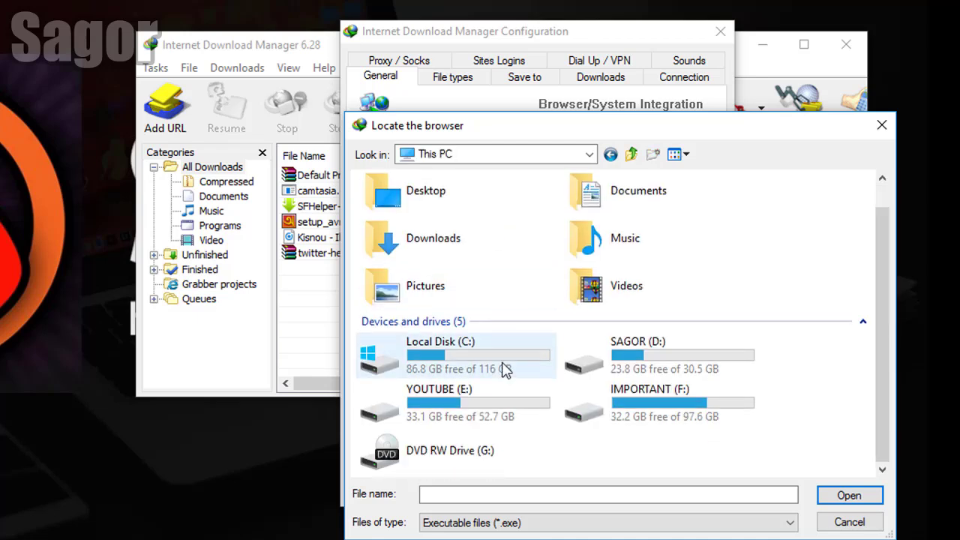
{"action": "double_click", "coordinate": [480, 350]}
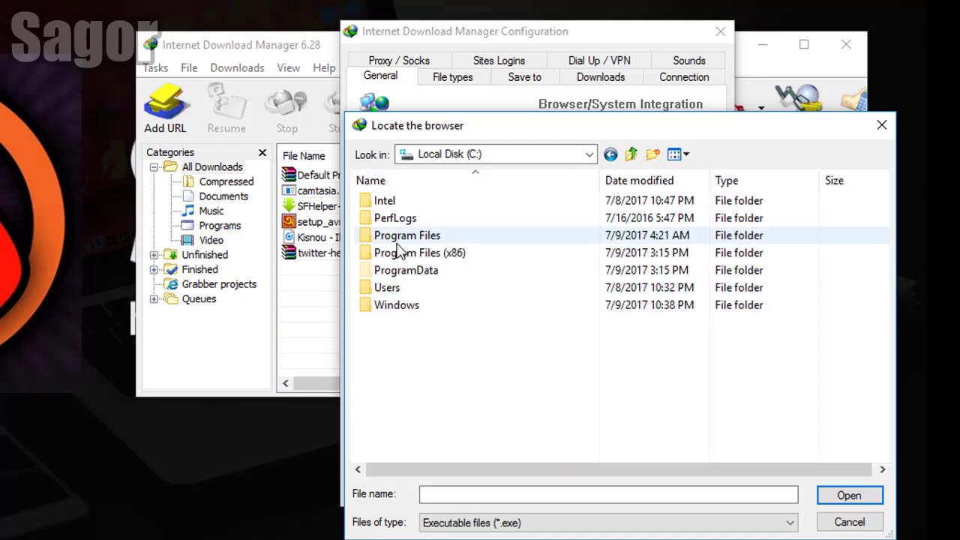
{"action": "double_click", "coordinate": [397, 306]}
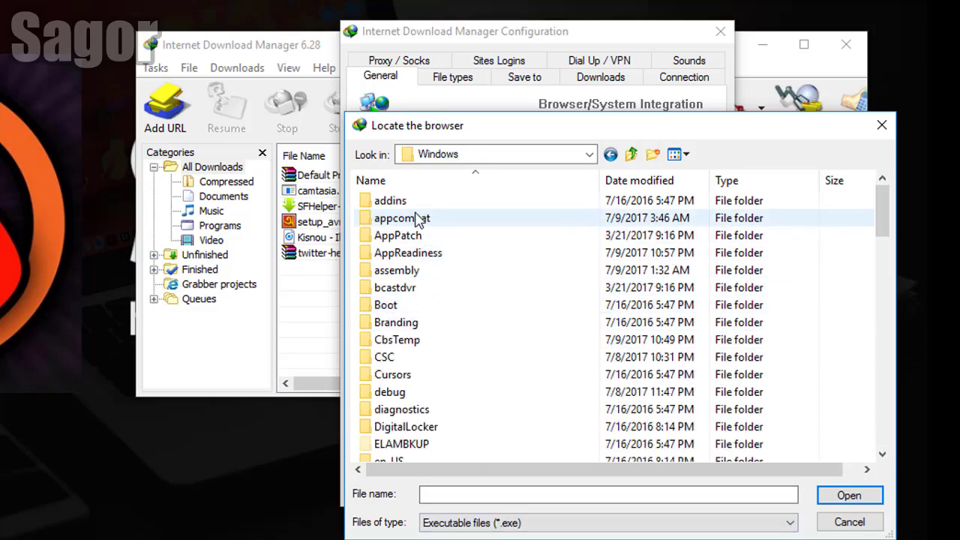
Locate MicrosoftEdge in the Microsoft.MicrosoftEdge_8wekyb3d8bbwe folder under SystemApps, select it, and close the file chooser without adding it
{"action": "scroll", "coordinate": [409, 393], "scroll_direction": "down", "scroll_amount": 3}
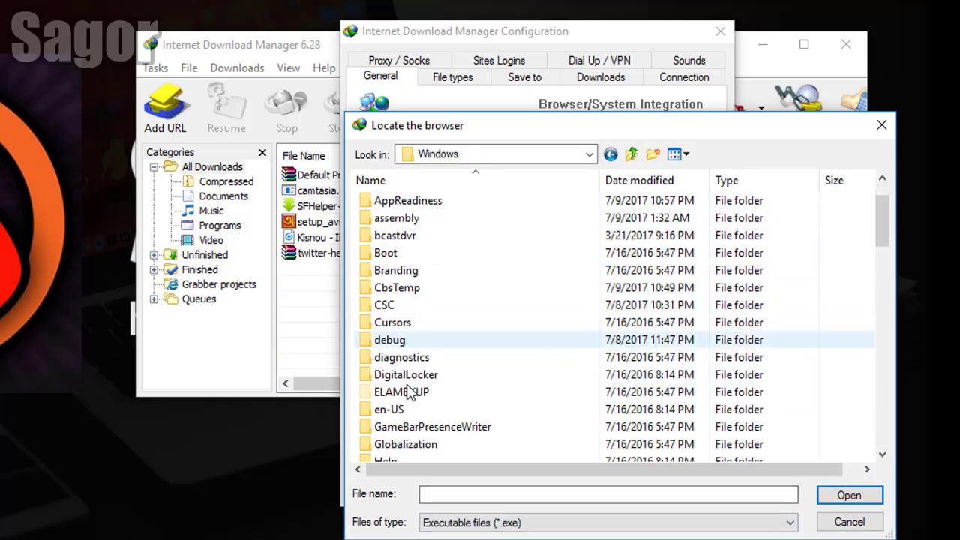
{"action": "scroll", "coordinate": [409, 392], "scroll_direction": "down", "scroll_amount": 7}
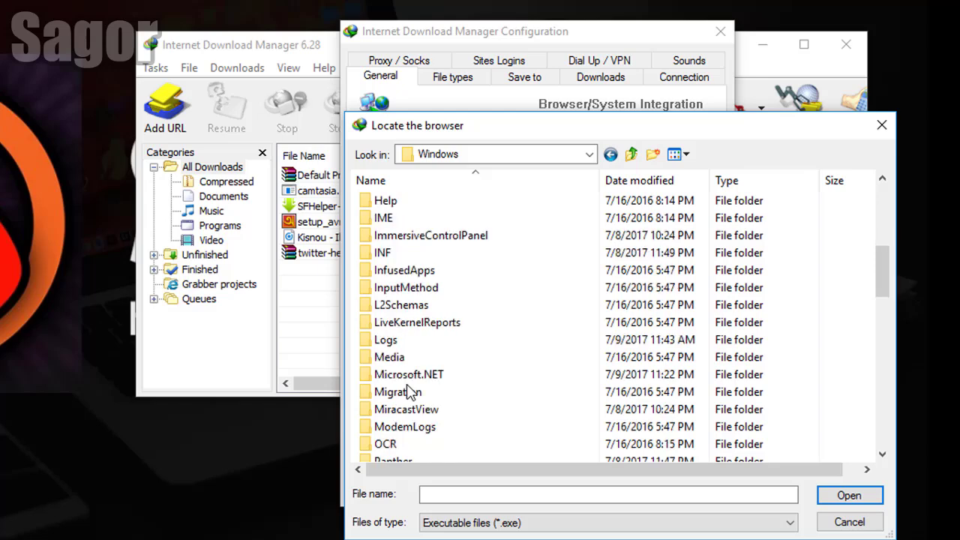
{"action": "scroll", "coordinate": [409, 393], "scroll_direction": "down", "scroll_amount": 4}
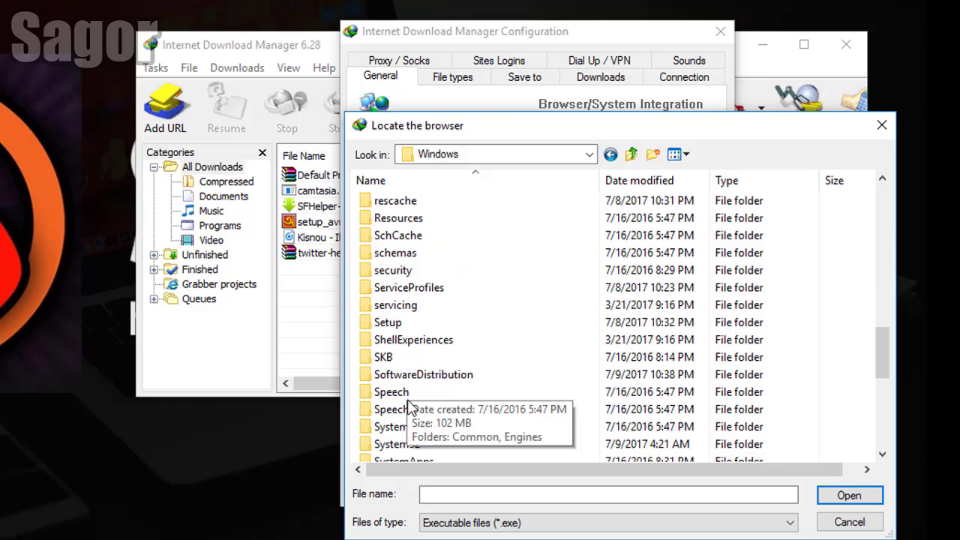
{"action": "scroll", "coordinate": [420, 448], "scroll_direction": "down", "scroll_amount": 2}
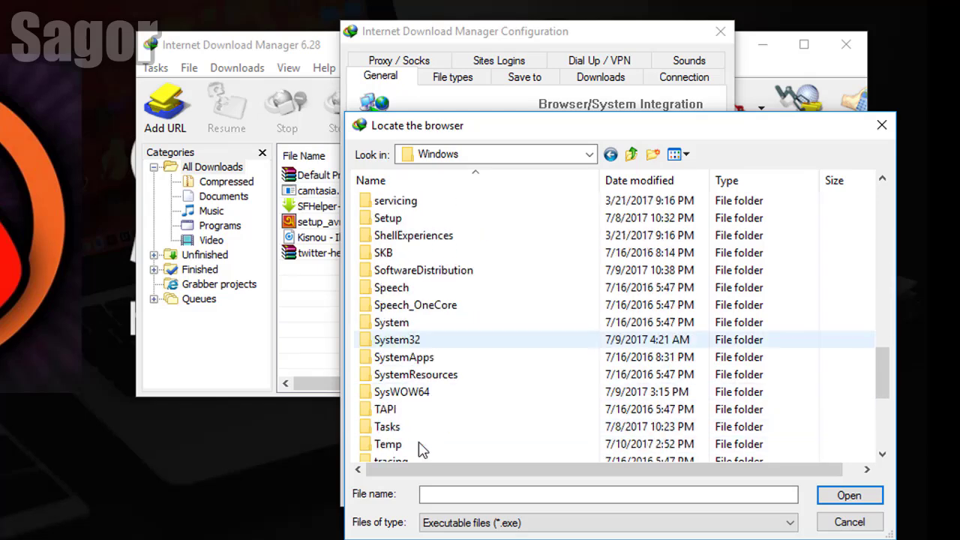
{"action": "double_click", "coordinate": [408, 358]}
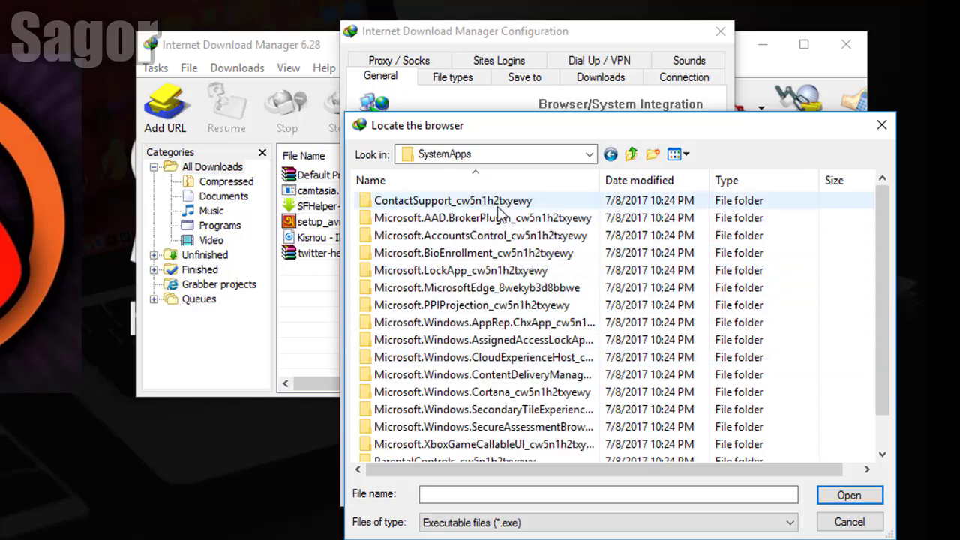
{"action": "double_click", "coordinate": [471, 288]}
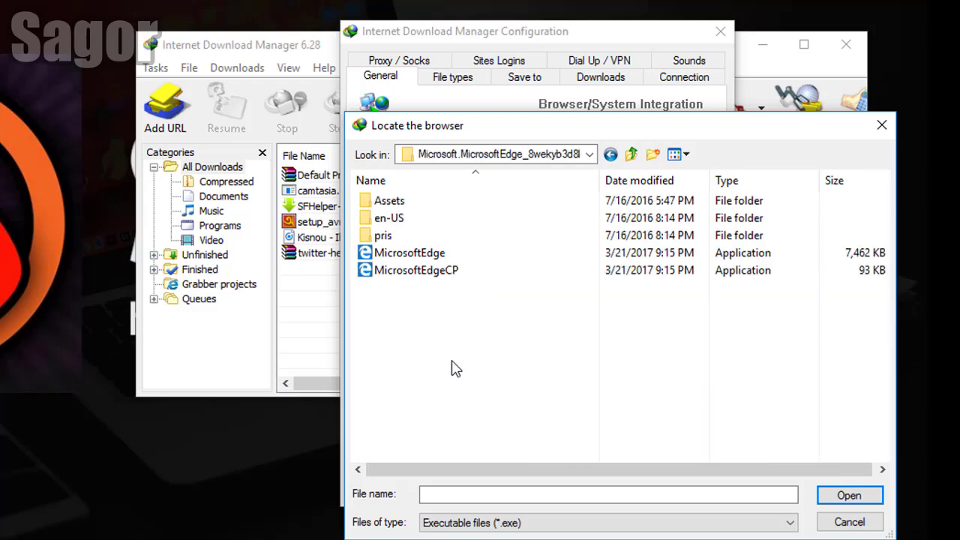
{"action": "left_click", "coordinate": [433, 255]}
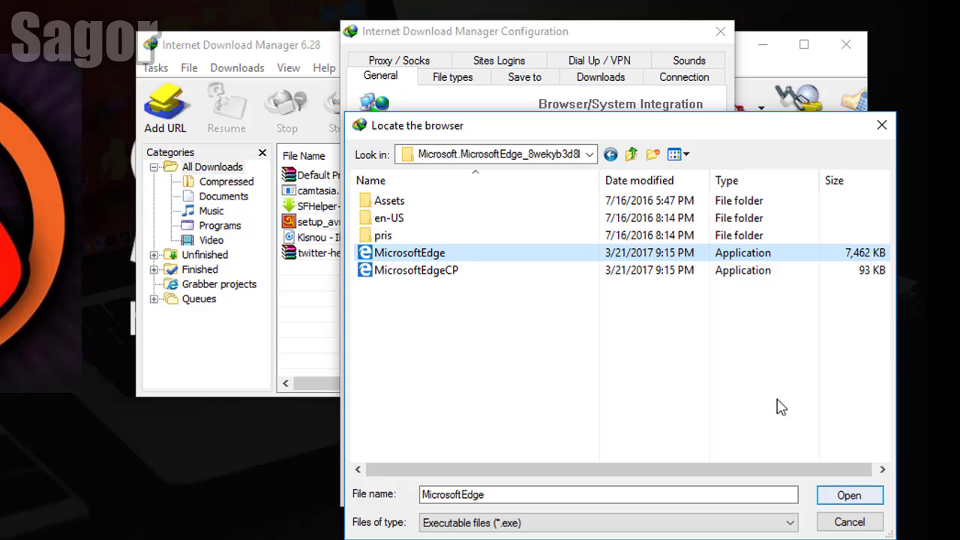
{"action": "left_click", "coordinate": [883, 125]}
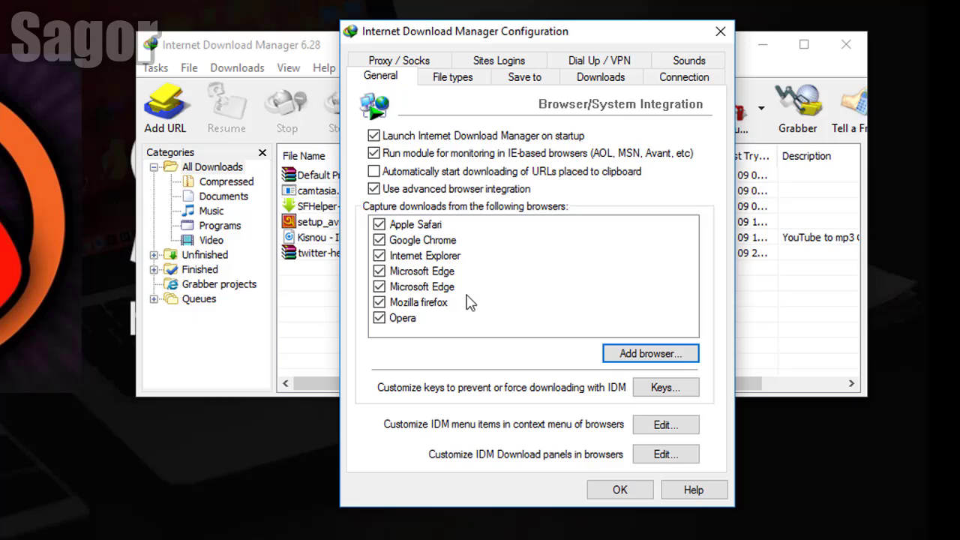
Accept the download manager's browser integration configuration and close Internet Download Manager
{"action": "left_click", "coordinate": [620, 491]}
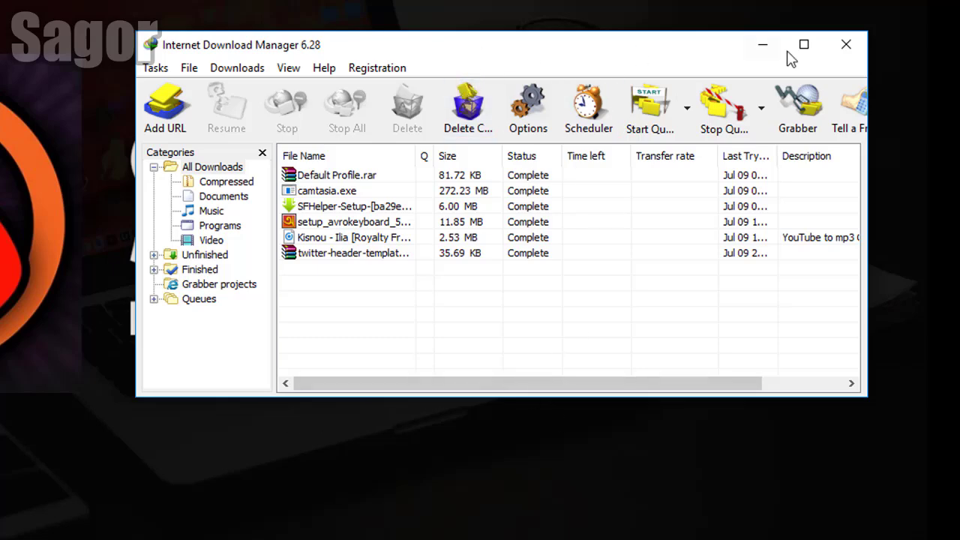
{"action": "left_click", "coordinate": [845, 47]}
{"action": "right_click", "coordinate": [35, 81]}
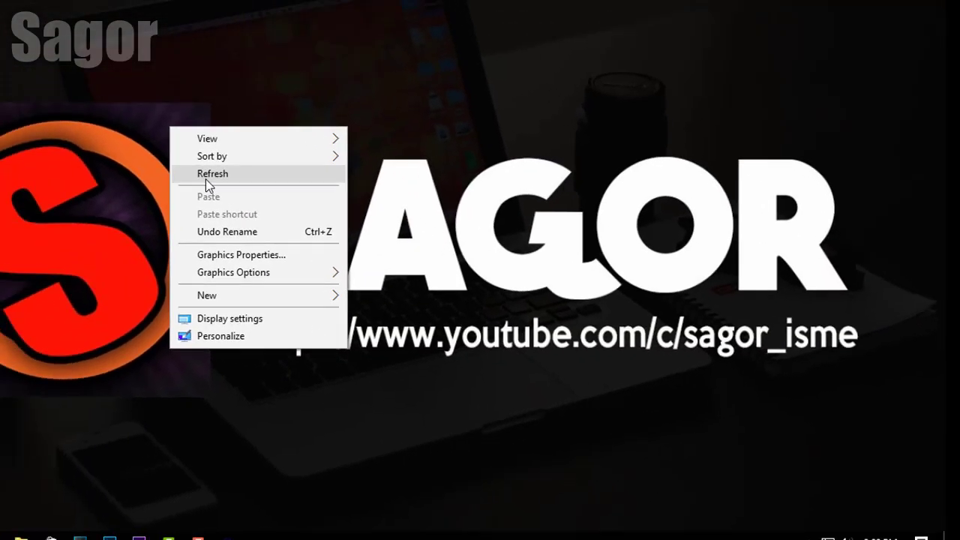
{"action": "left_click", "coordinate": [78, 135]}
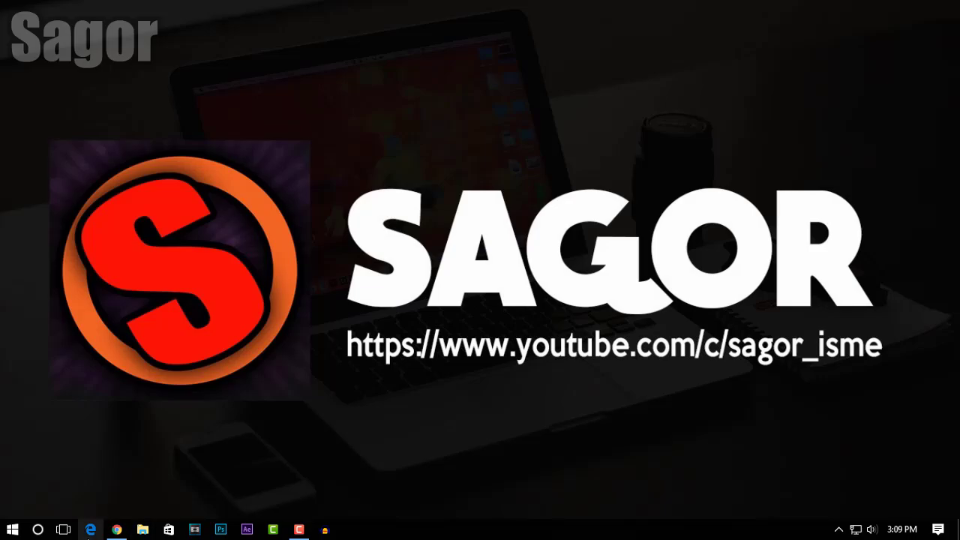
Open Microsoft Edge, check its Extensions list, and look at the Store's Edge extensions before closing the Store
{"action": "left_click", "coordinate": [90, 530]}
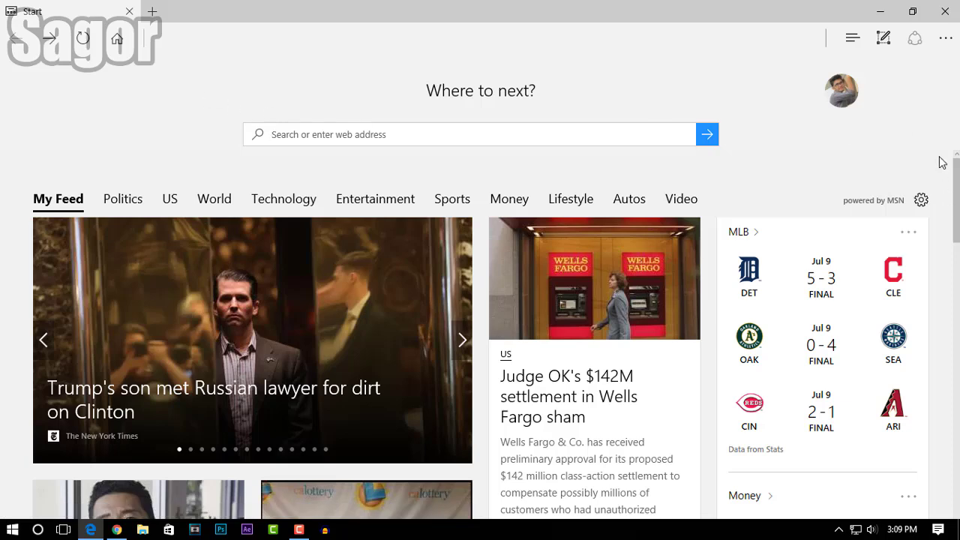
{"action": "left_click", "coordinate": [946, 41]}
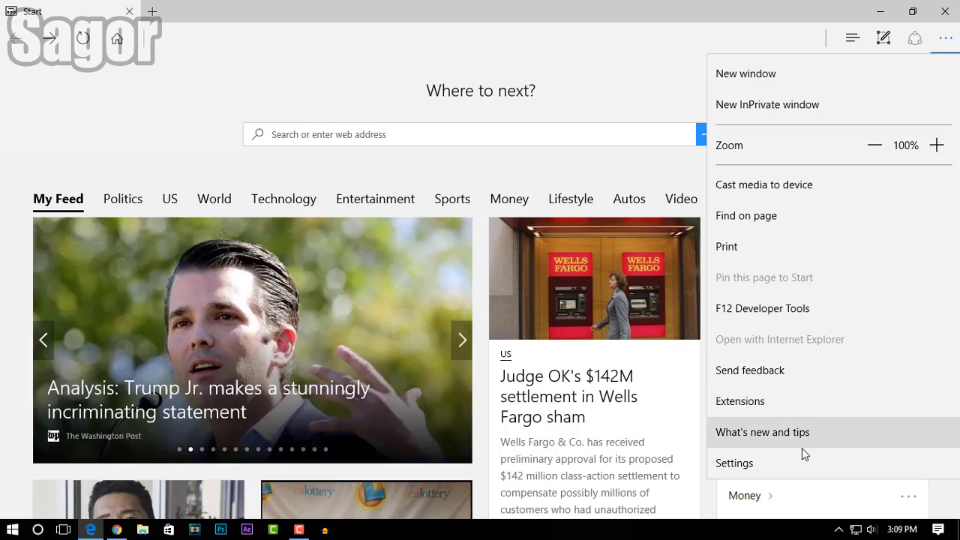
{"action": "left_click", "coordinate": [754, 405]}
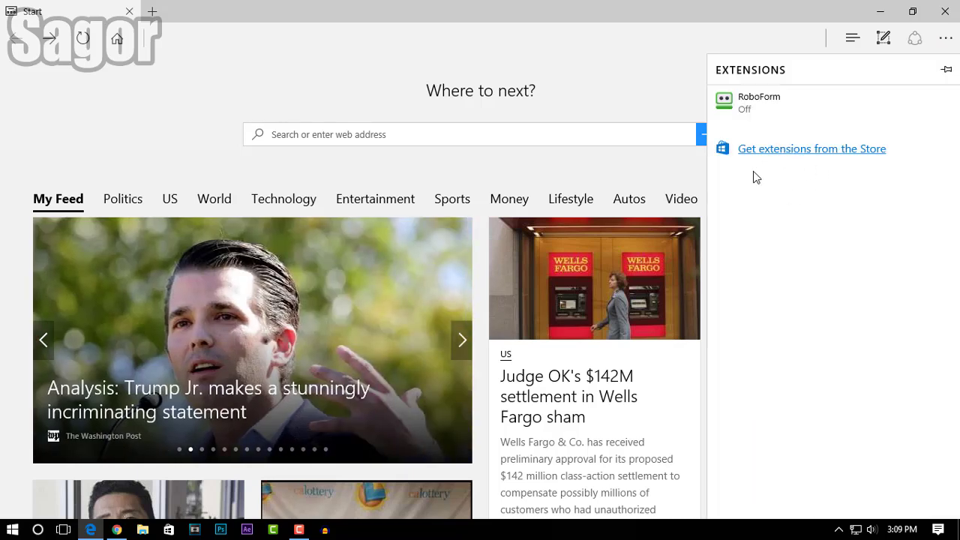
{"action": "left_click", "coordinate": [776, 152]}
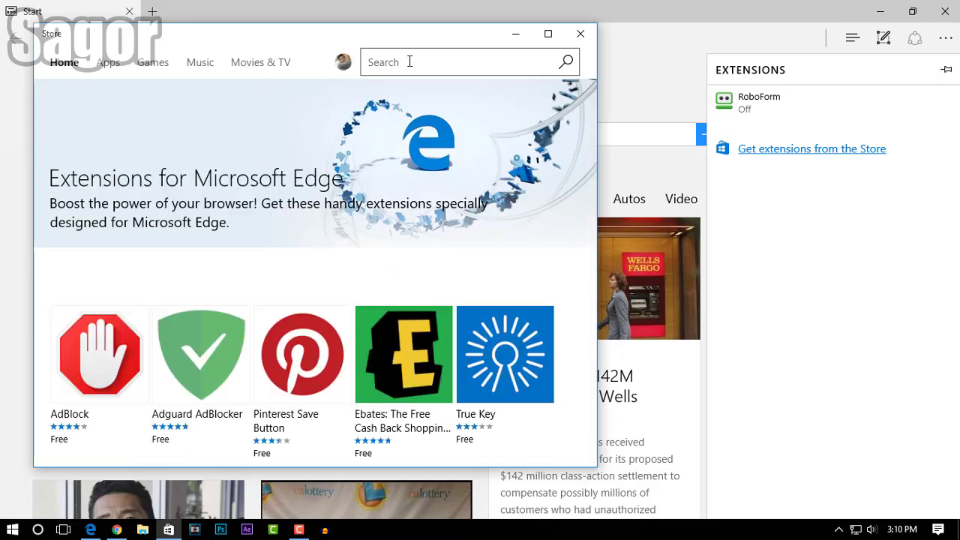
{"action": "left_click", "coordinate": [580, 34]}
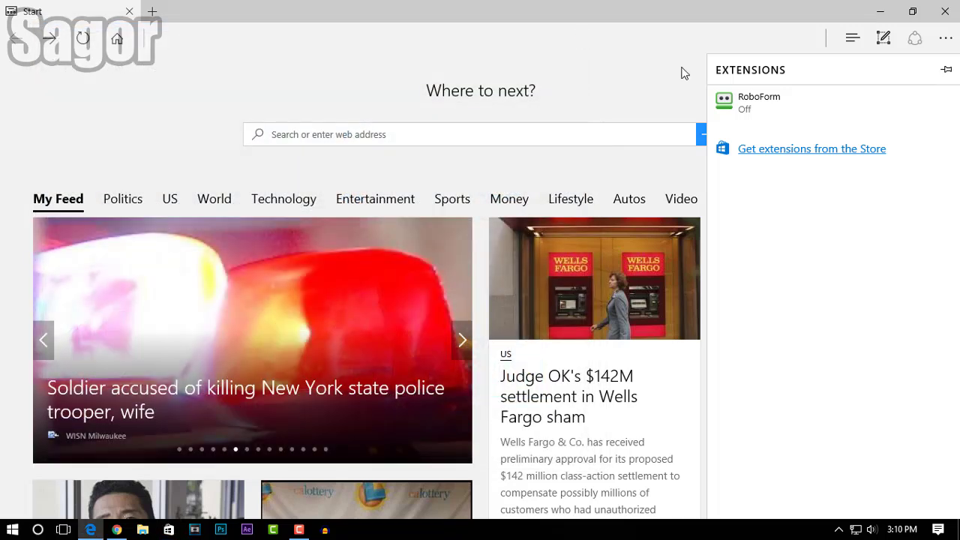
Dismiss the Extensions list and go to the about:flags page
{"action": "left_click", "coordinate": [362, 137]}
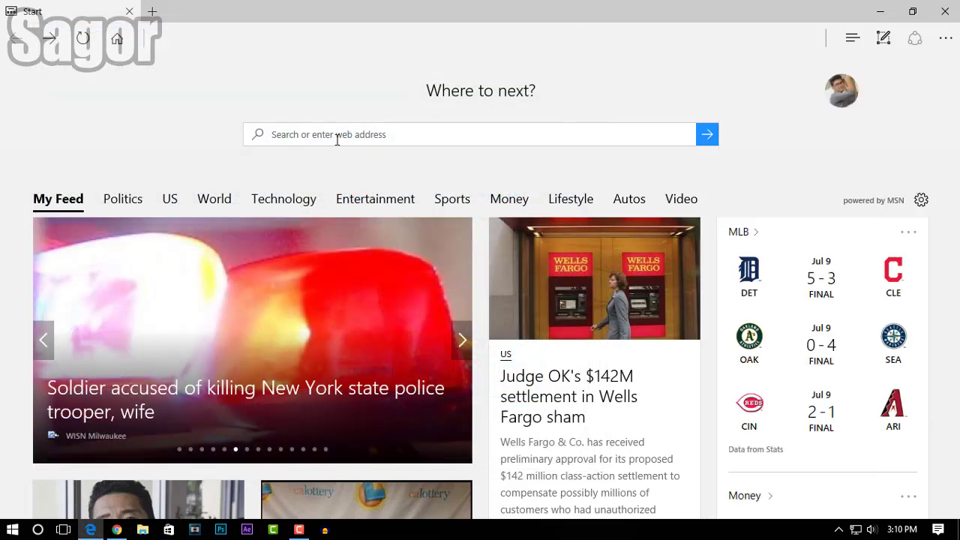
{"action": "type", "text": "about"}
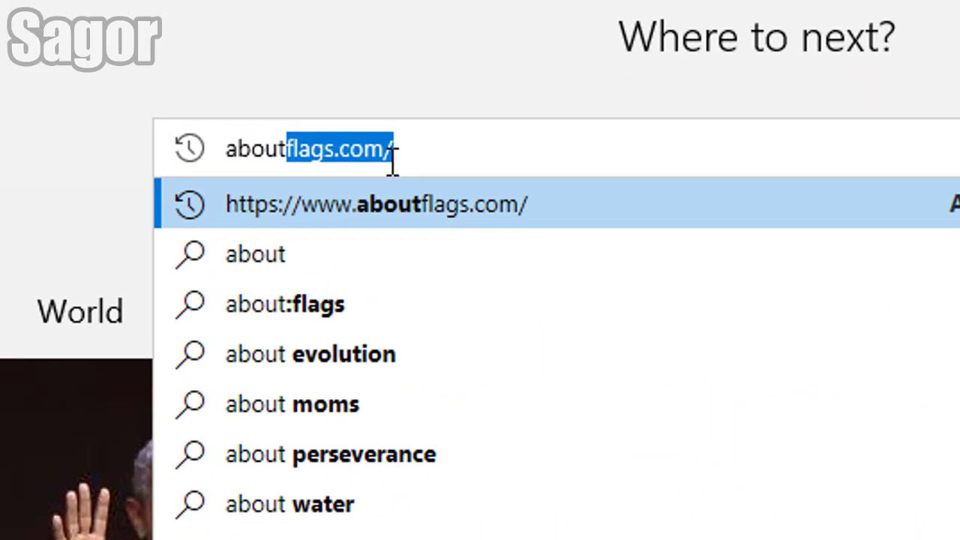
{"action": "type", "text": ":"}
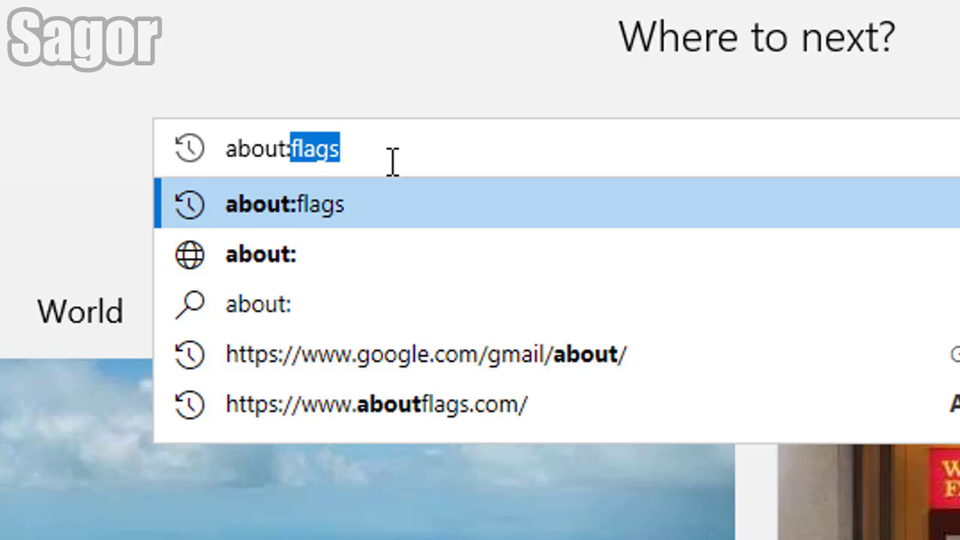
{"action": "key", "text": "Right"}
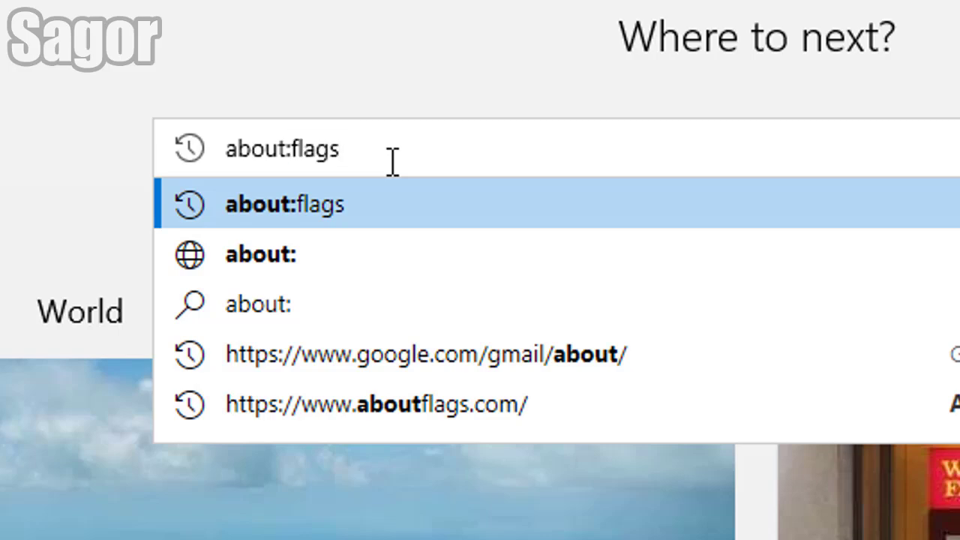
{"action": "key", "text": "Return"}
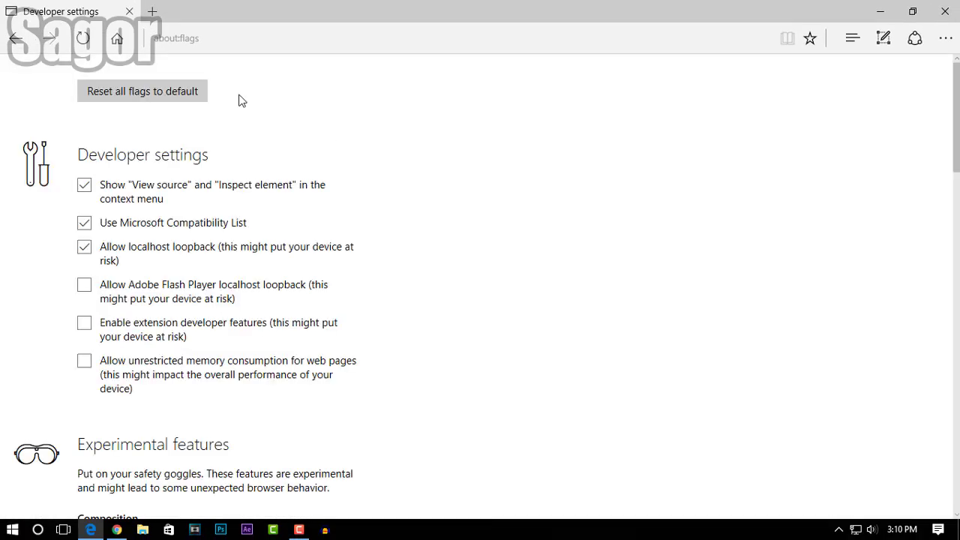
Enable extension developer features in the Developer settings and close the browser so the change can take effect
{"action": "scroll", "coordinate": [390, 301], "scroll_direction": "down", "scroll_amount": 1}
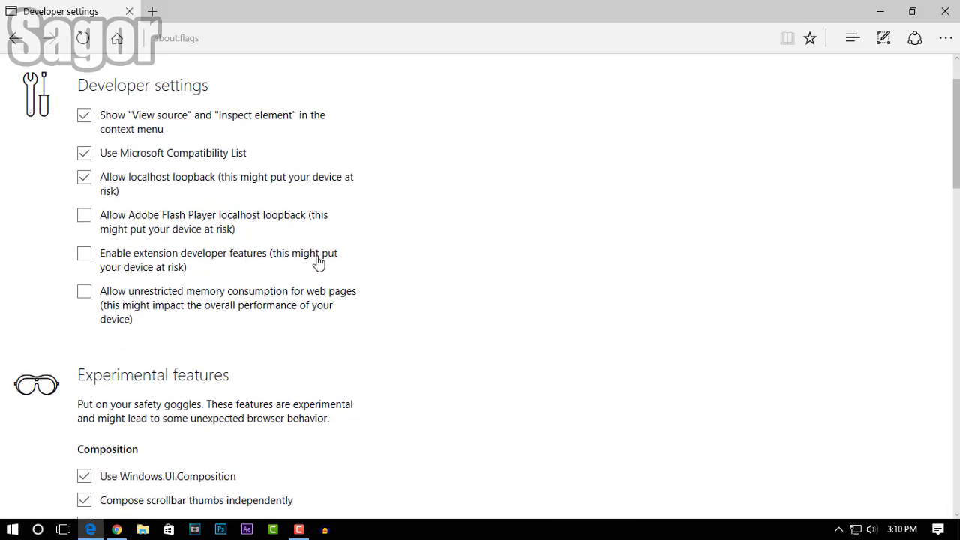
{"action": "left_click", "coordinate": [82, 255]}
{"action": "scroll", "coordinate": [465, 360], "scroll_direction": "down", "scroll_amount": 15}
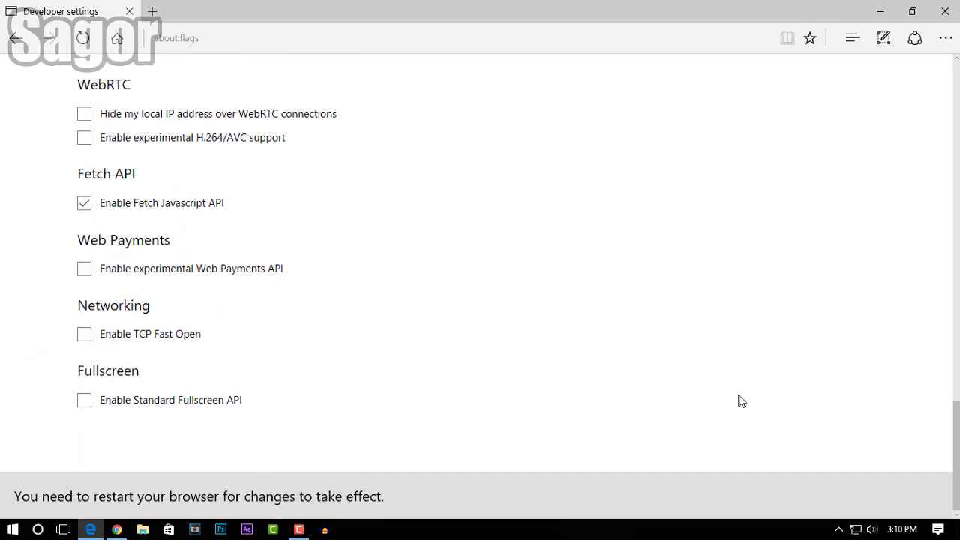
{"action": "left_click", "coordinate": [945, 11]}
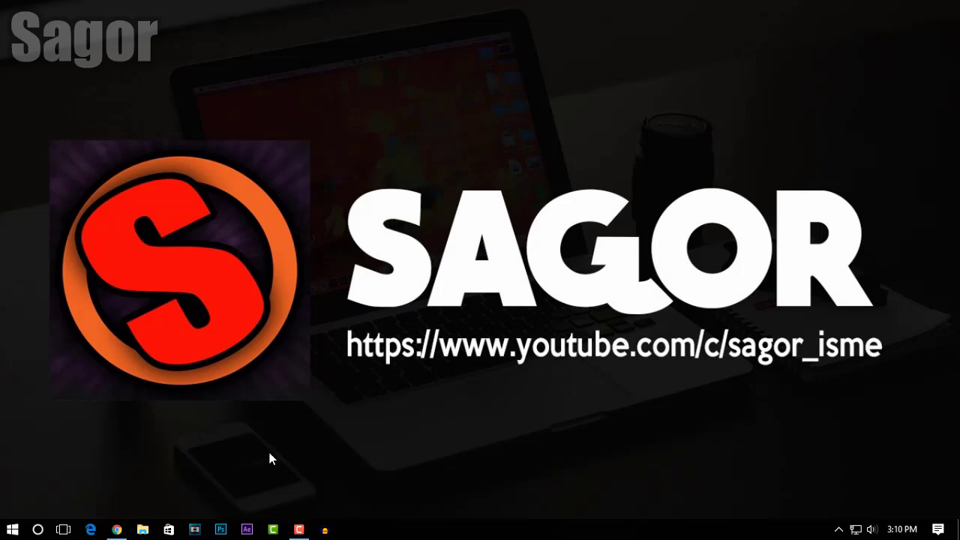
Reopen Microsoft Edge and display its Extensions list with the option to load an extension
{"action": "key", "text": "super+2"}
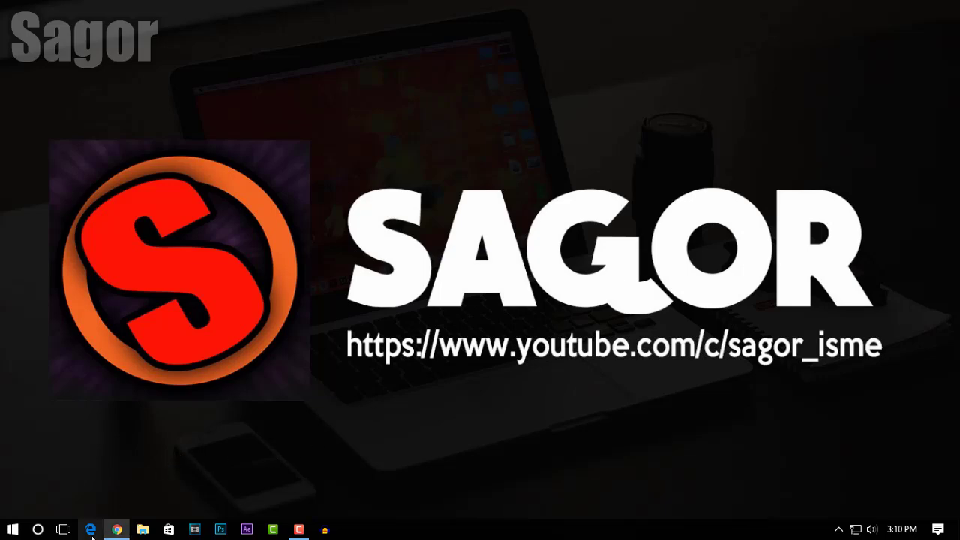
{"action": "left_click", "coordinate": [91, 530]}
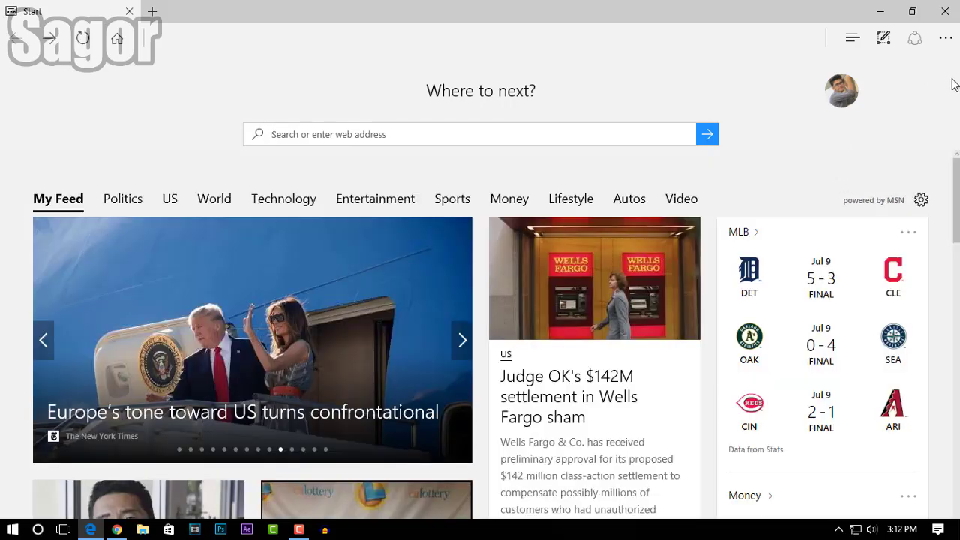
{"action": "left_click", "coordinate": [945, 42]}
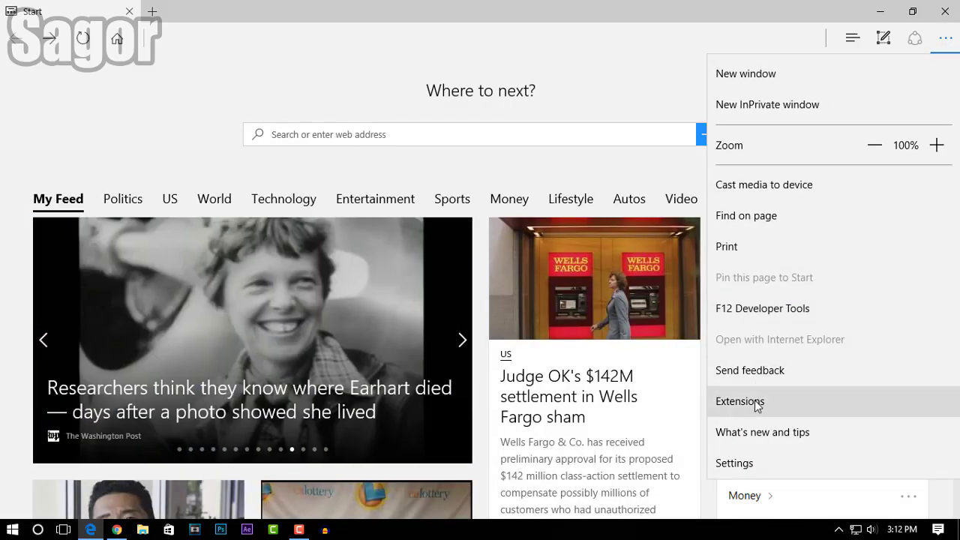
{"action": "left_click", "coordinate": [756, 403]}
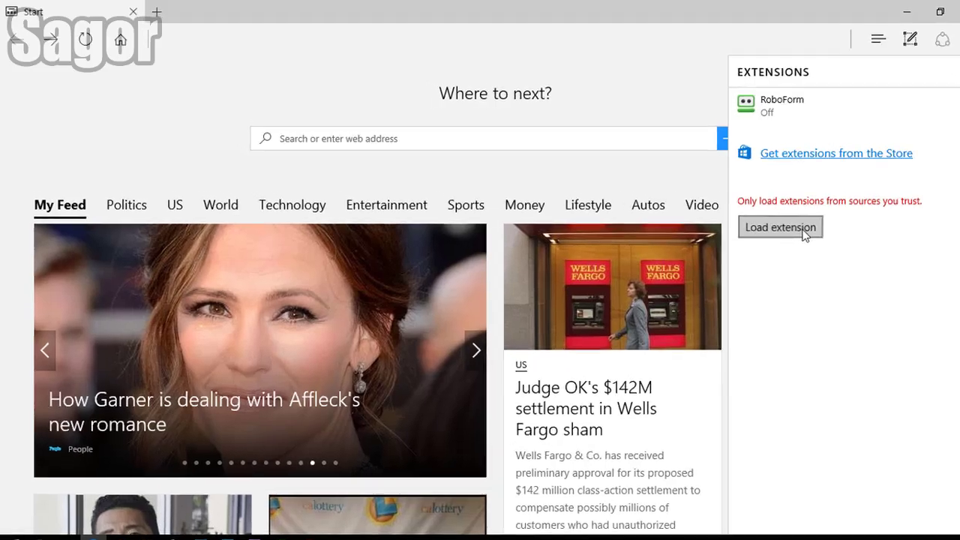
Load the IDMEdgeExt folder from Program Files (x86)\Internet Download Manager on Local Disk (C:) as an Edge extension
{"action": "left_click", "coordinate": [778, 222]}
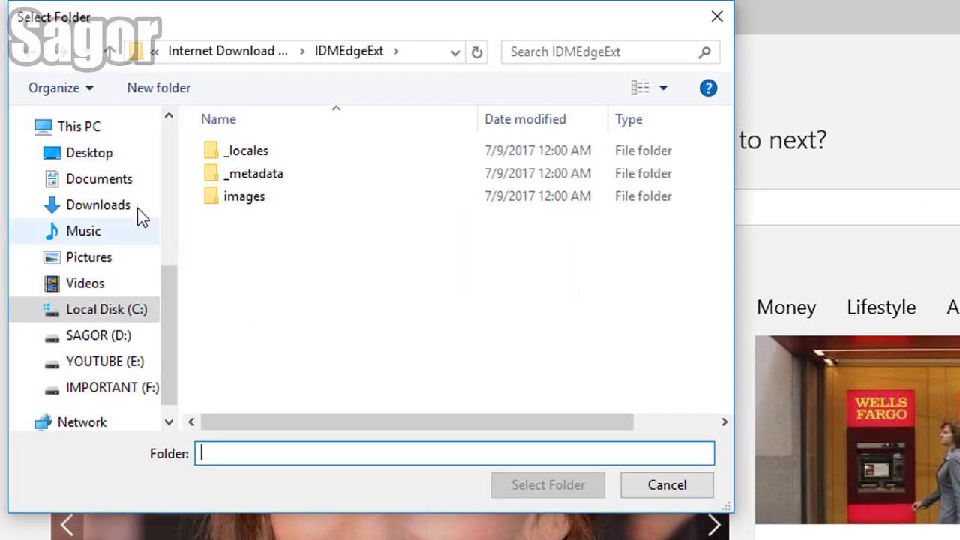
{"action": "left_click", "coordinate": [105, 159]}
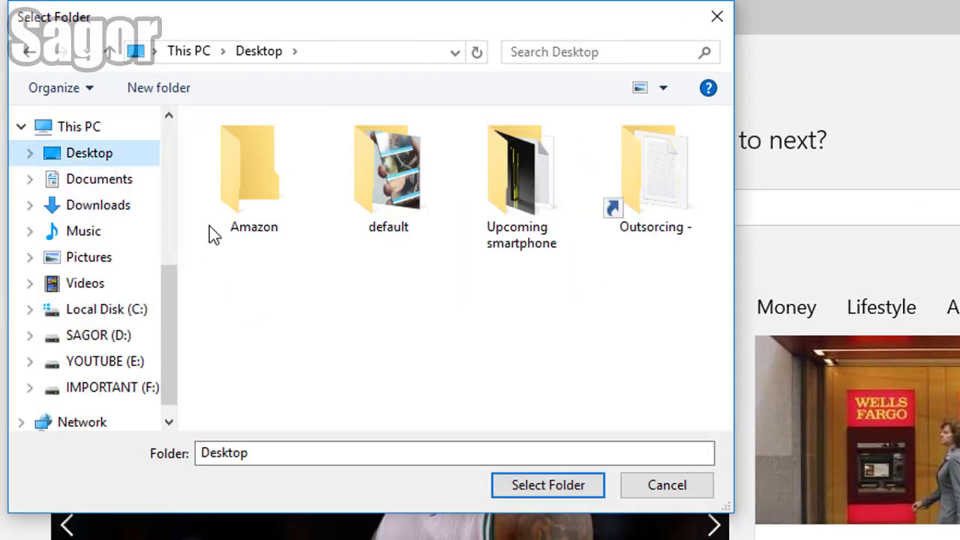
{"action": "left_click", "coordinate": [81, 131]}
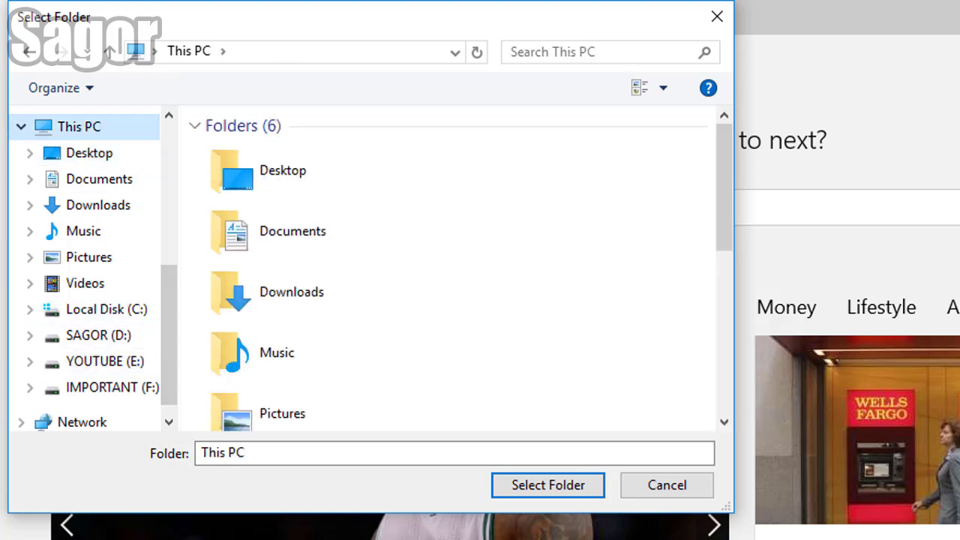
{"action": "scroll", "coordinate": [418, 273], "scroll_direction": "down", "scroll_amount": 5}
{"action": "scroll", "coordinate": [516, 353], "scroll_direction": "up", "scroll_amount": 2}
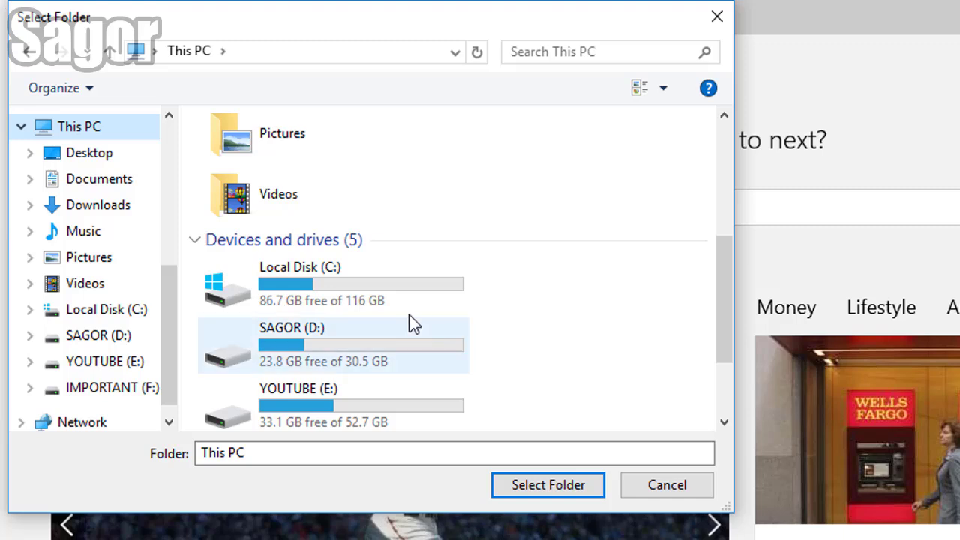
{"action": "double_click", "coordinate": [342, 296]}
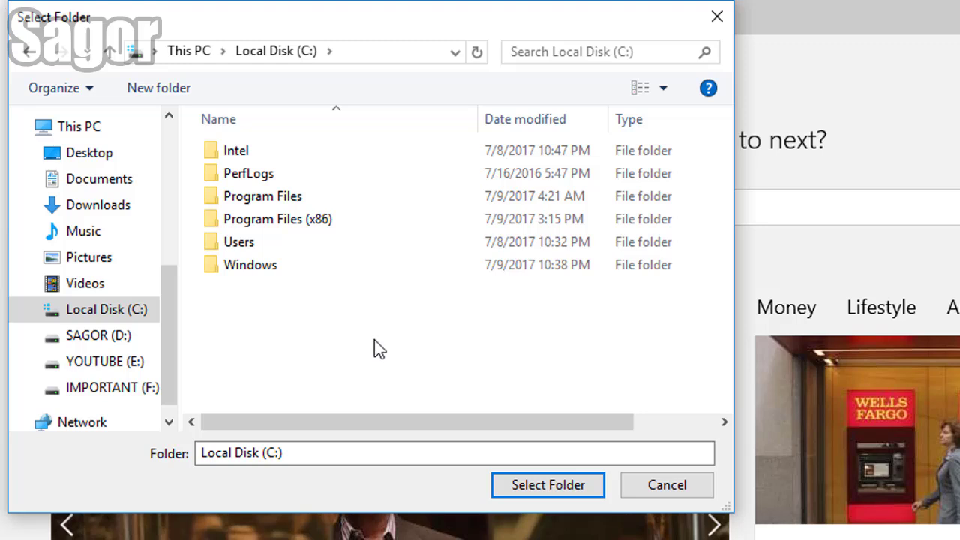
{"action": "double_click", "coordinate": [304, 220]}
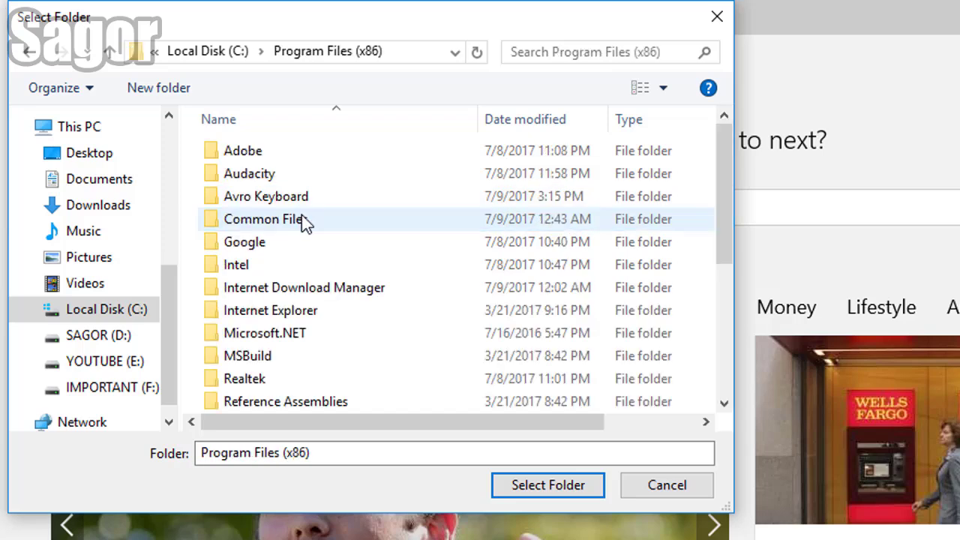
{"action": "double_click", "coordinate": [291, 288]}
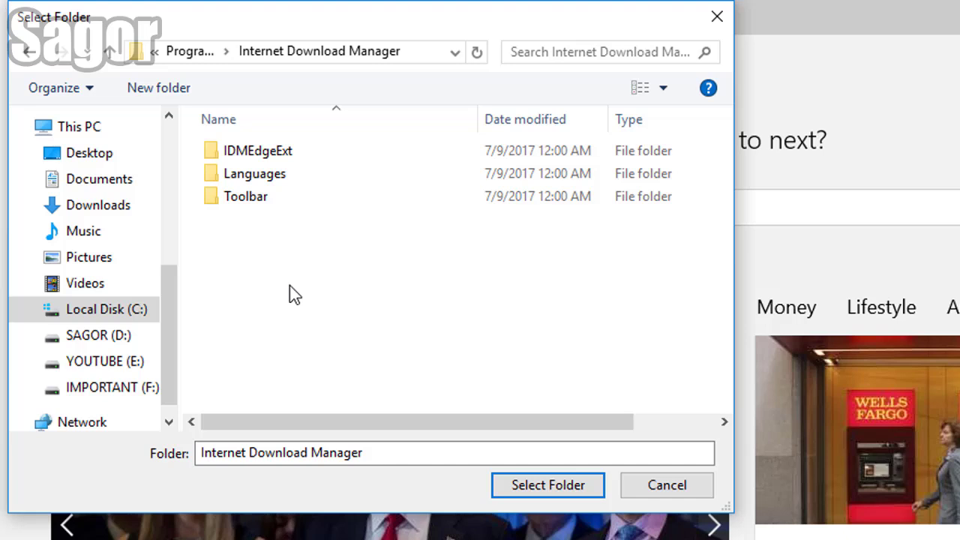
{"action": "double_click", "coordinate": [259, 155]}
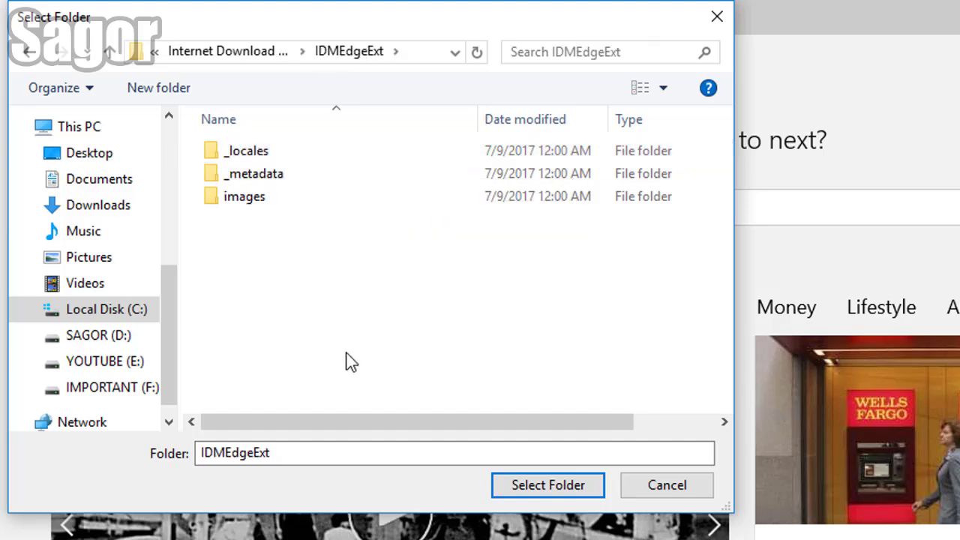
{"action": "left_click", "coordinate": [525, 488]}
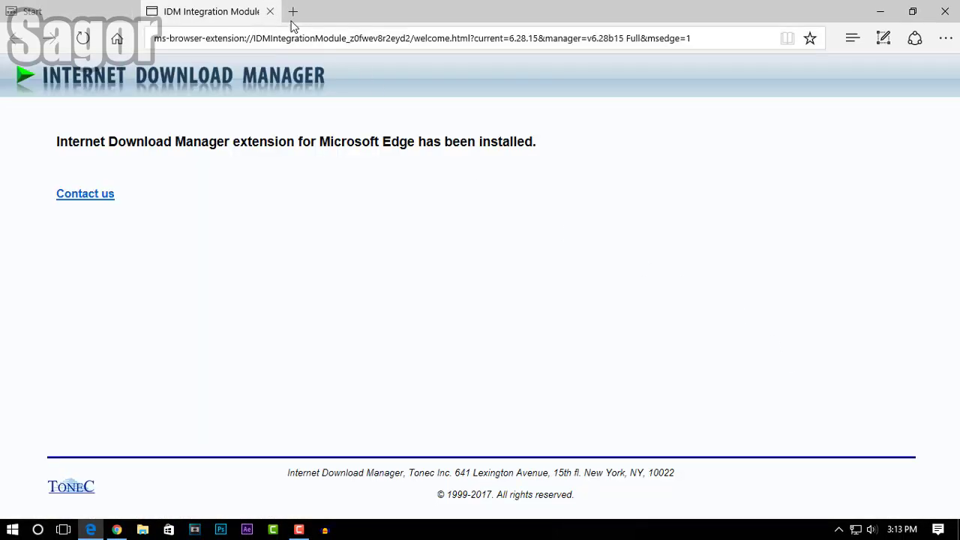
Close the extension's welcome page and open the IDM Integration Module's details from the Extensions list
{"action": "left_click", "coordinate": [271, 11]}
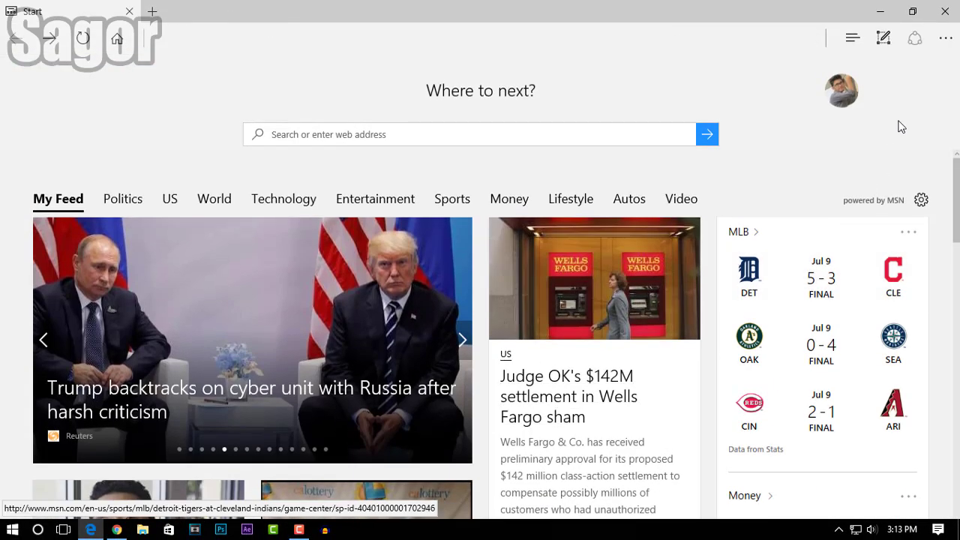
{"action": "left_click", "coordinate": [946, 39]}
{"action": "left_click", "coordinate": [816, 413]}
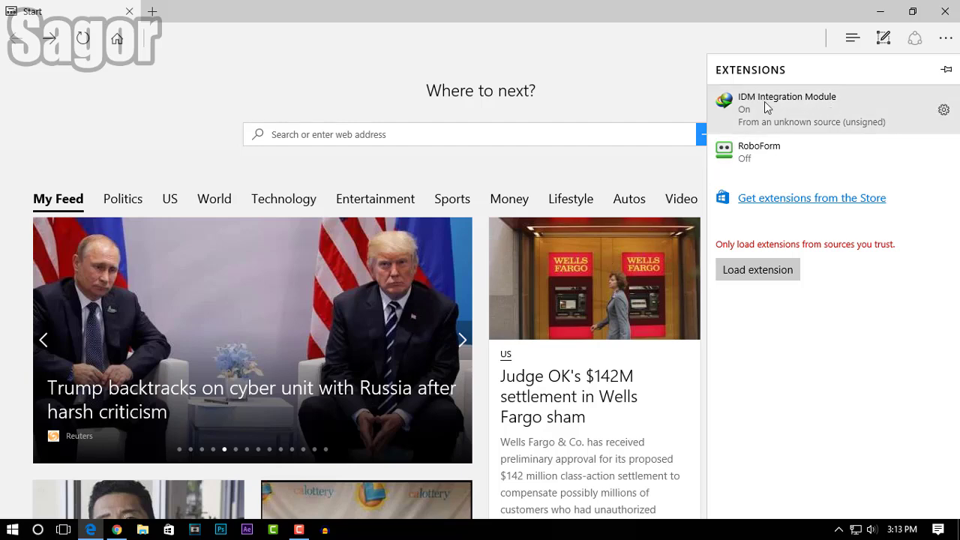
{"action": "left_click", "coordinate": [830, 107]}
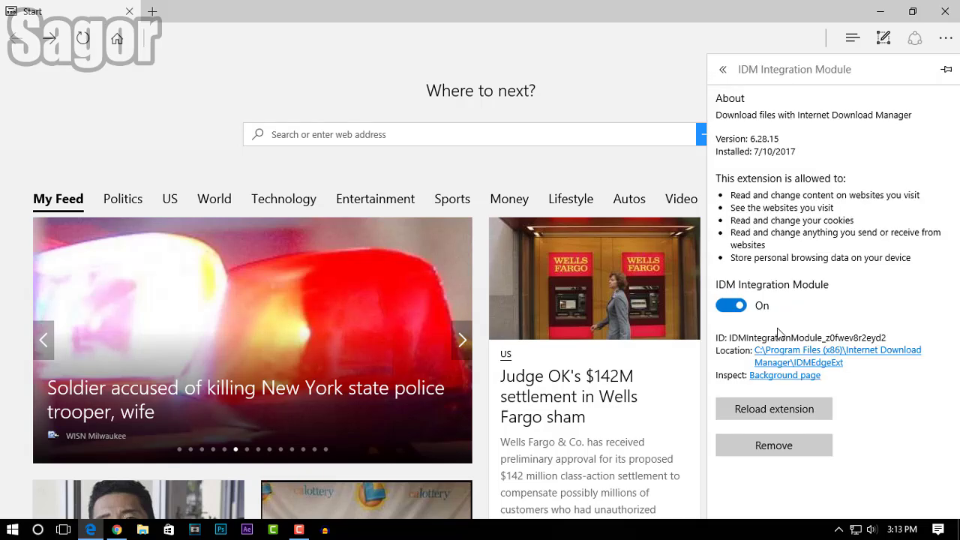
Reload the IDM Integration Module extension and dismiss its details
{"action": "left_click", "coordinate": [764, 413]}
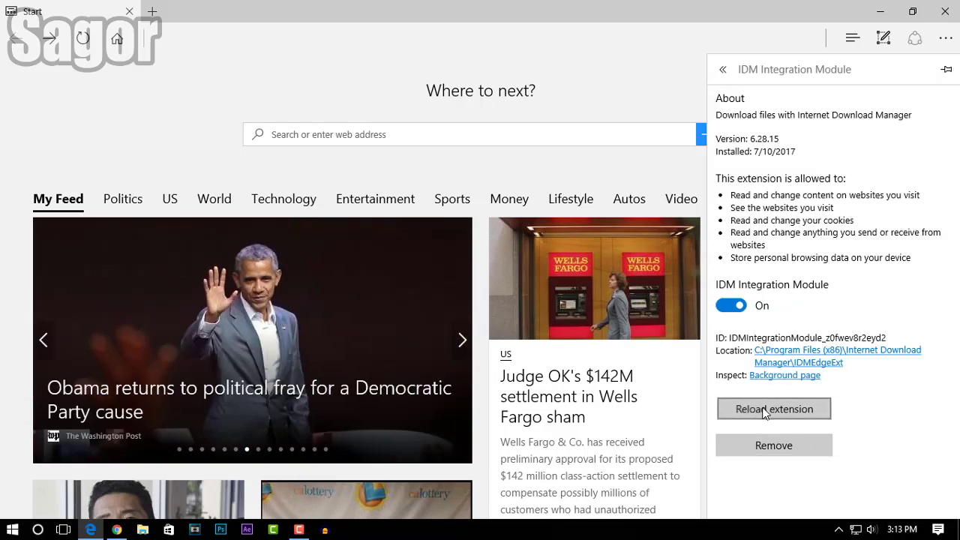
{"action": "left_click", "coordinate": [764, 413]}
{"action": "left_click", "coordinate": [638, 67]}
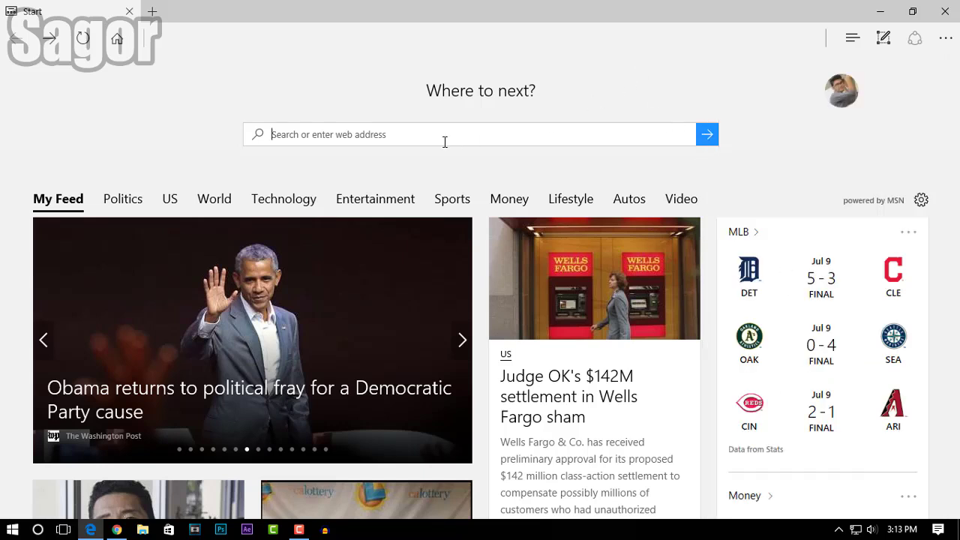
{"action": "type", "text": "youtube.com/"}
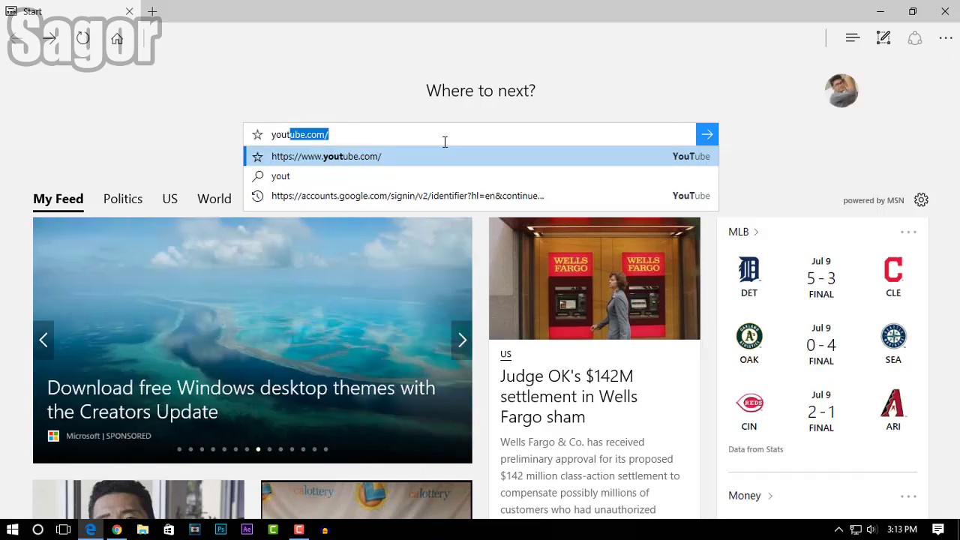
{"action": "key", "text": "Return"}
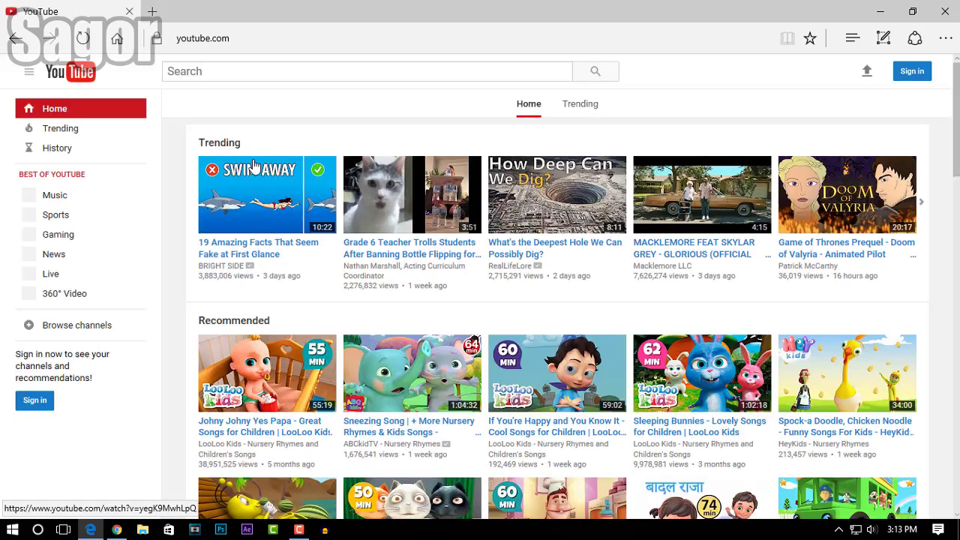
{"action": "left_click", "coordinate": [152, 12]}
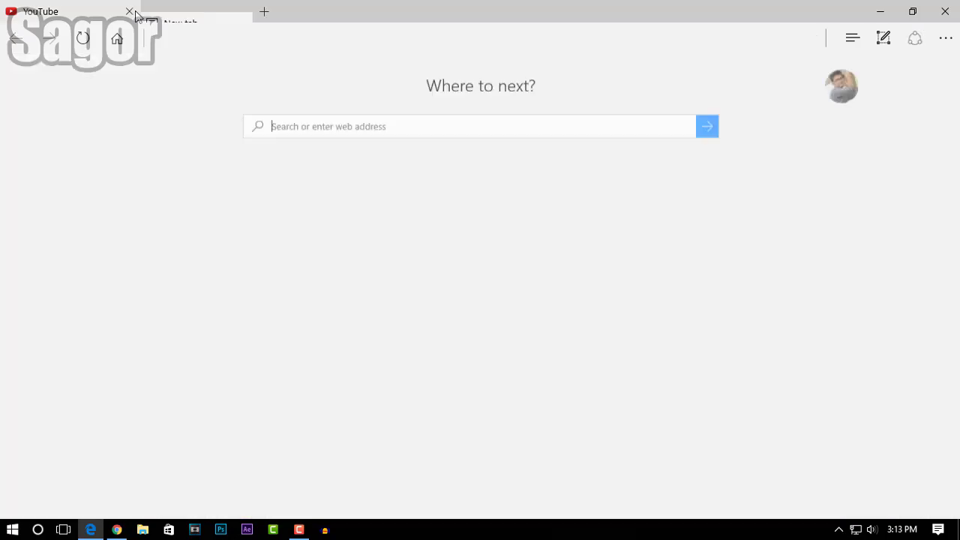
{"action": "left_click", "coordinate": [129, 11]}
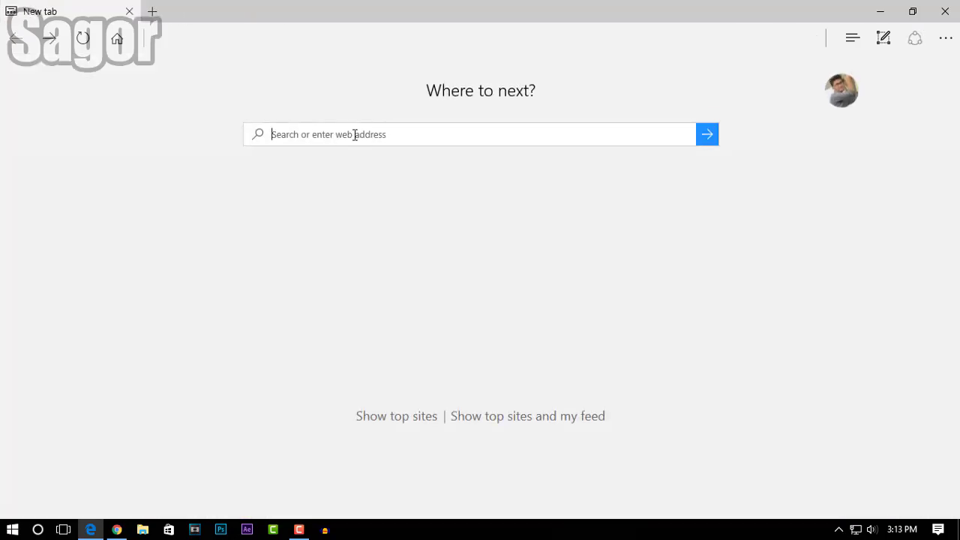
{"action": "type", "text": "mi"}
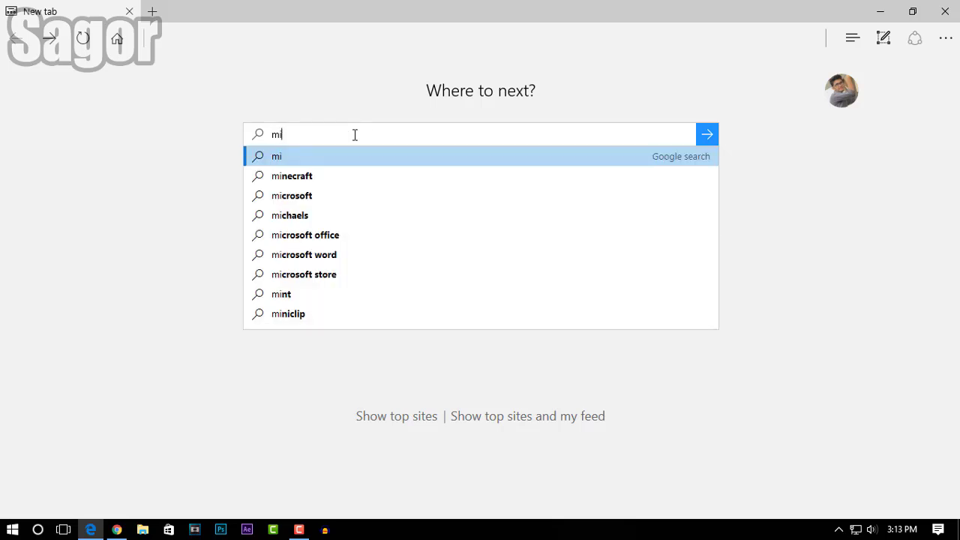
{"action": "key", "text": "BackSpace"}
{"action": "key", "text": "BackSpace"}
Search the web for "chrome" to find a file for testing the download integration
{"action": "type", "text": "ch"}
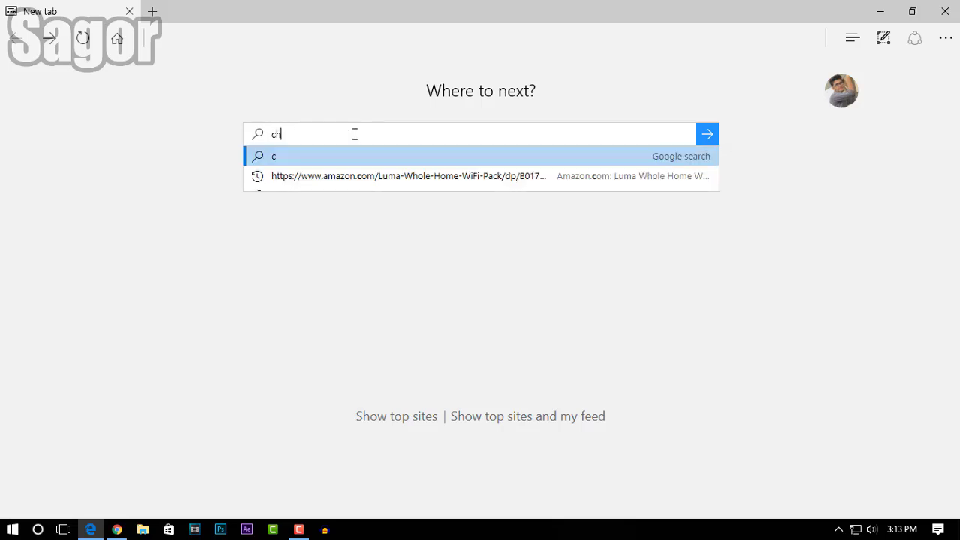
{"action": "type", "text": "r"}
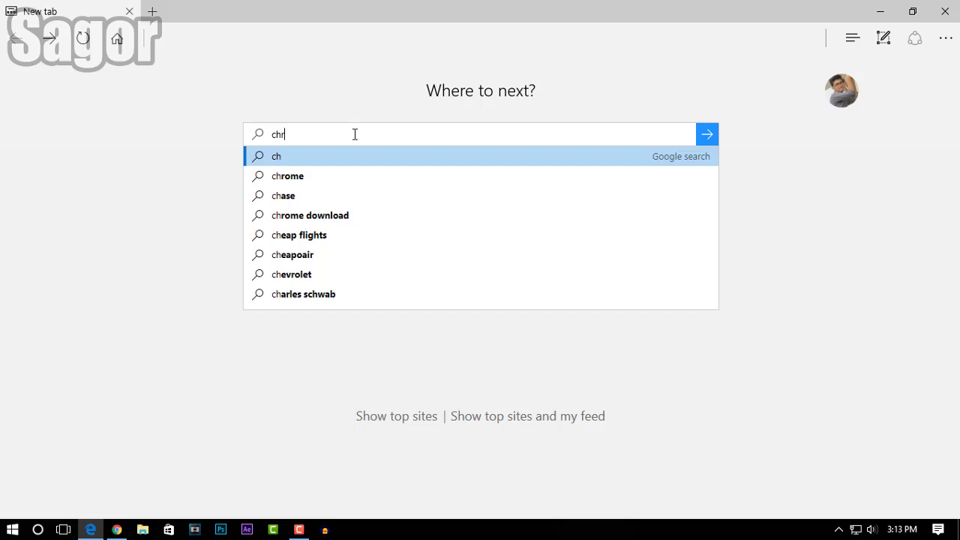
{"action": "type", "text": "ome"}
{"action": "key", "text": "Return"}
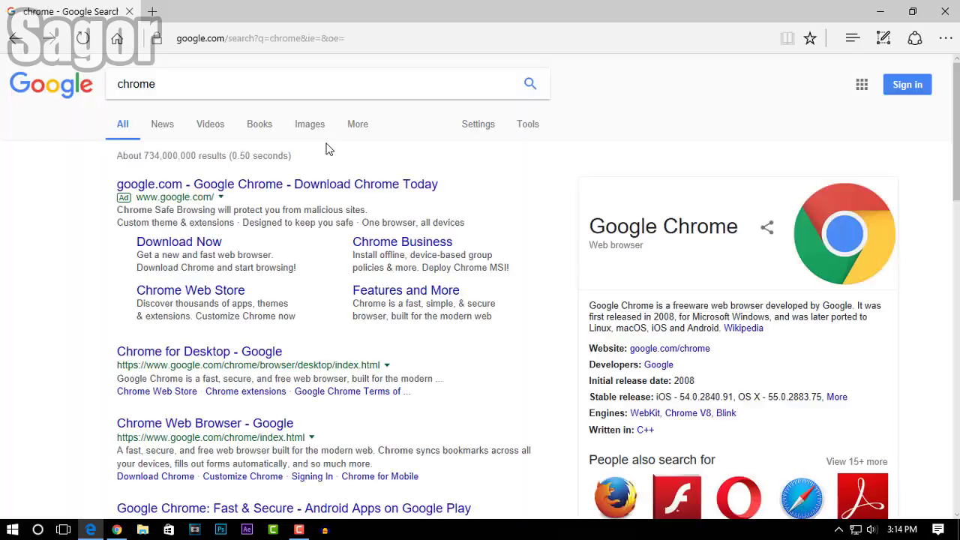
Open the sponsored Google Chrome result and request the Windows download, accepting the terms of service
{"action": "left_click", "coordinate": [217, 186]}
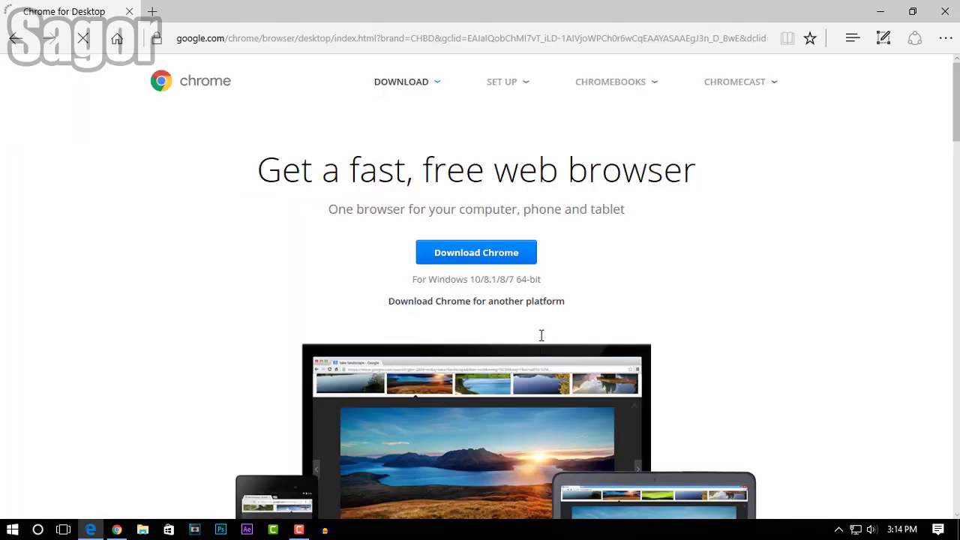
{"action": "left_click", "coordinate": [497, 261]}
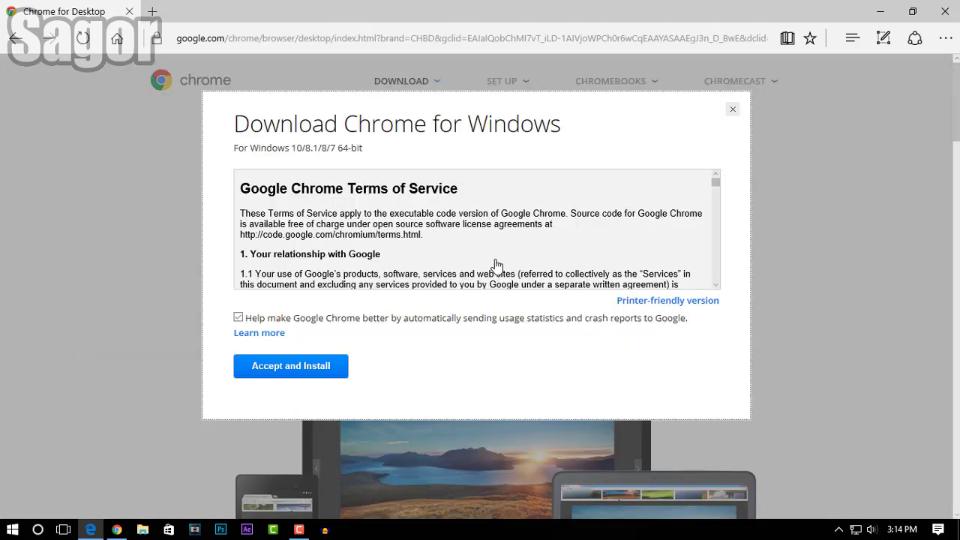
{"action": "left_click", "coordinate": [304, 366]}
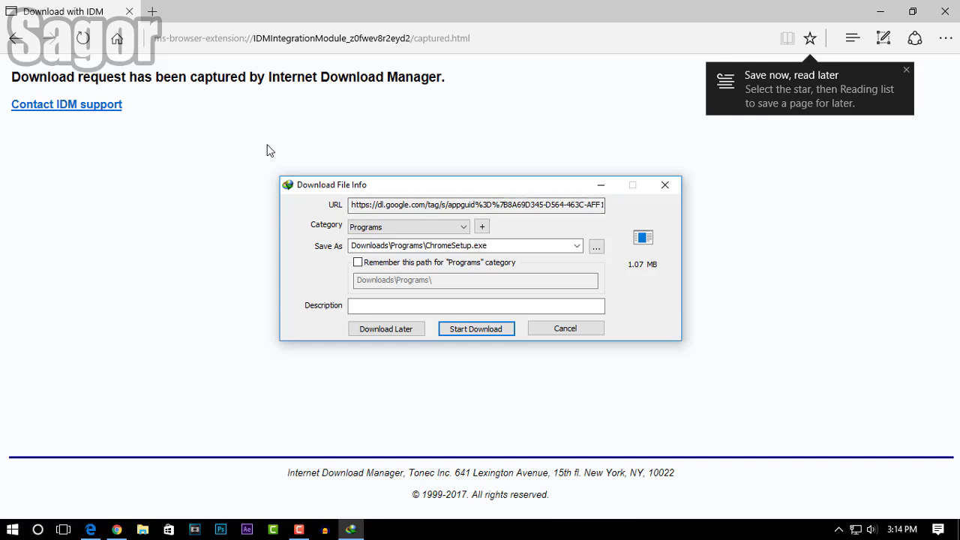
Cancel Internet Download Manager's download of ChromeSetup.exe, replace the capture page with a new tab, and close the browser
{"action": "left_click", "coordinate": [563, 328]}
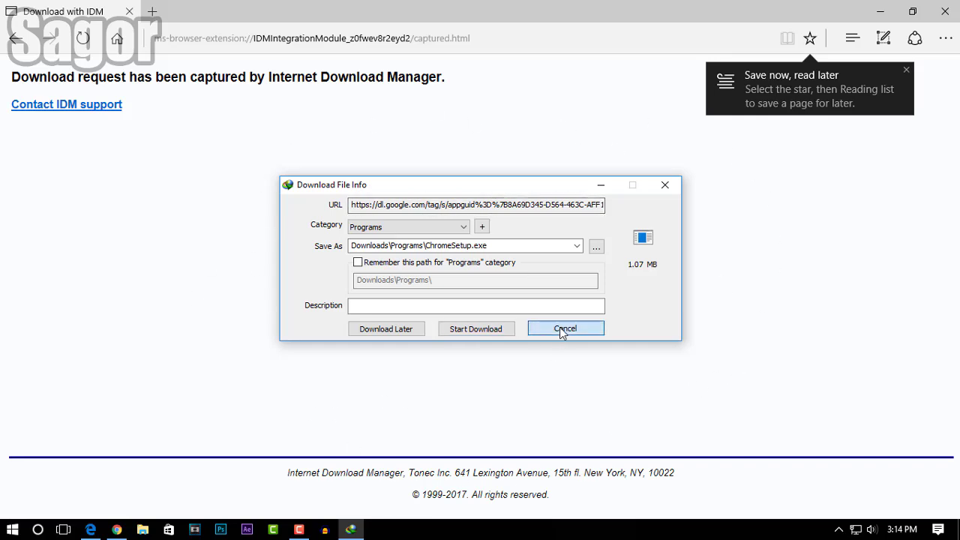
{"action": "left_click", "coordinate": [152, 11]}
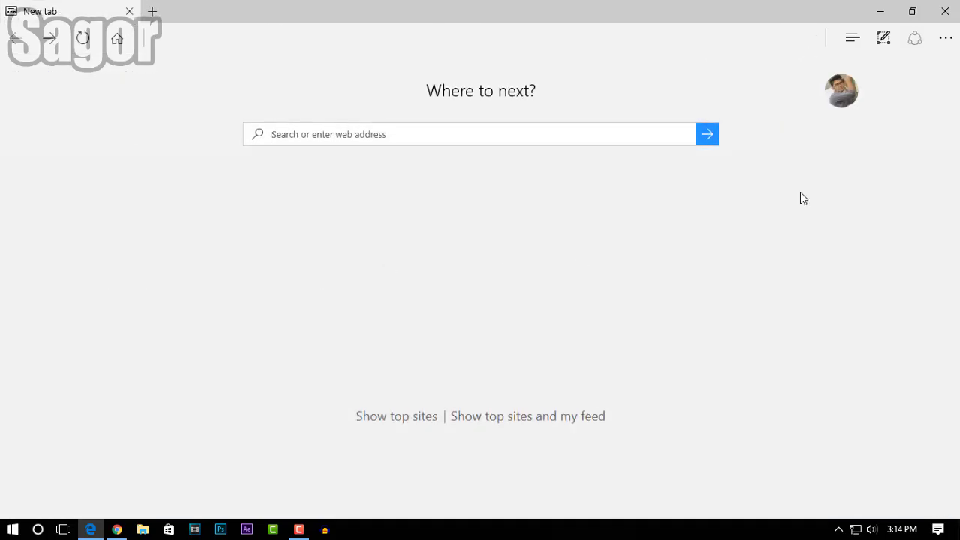
{"action": "left_click", "coordinate": [946, 11]}
{"action": "right_click", "coordinate": [262, 230]}
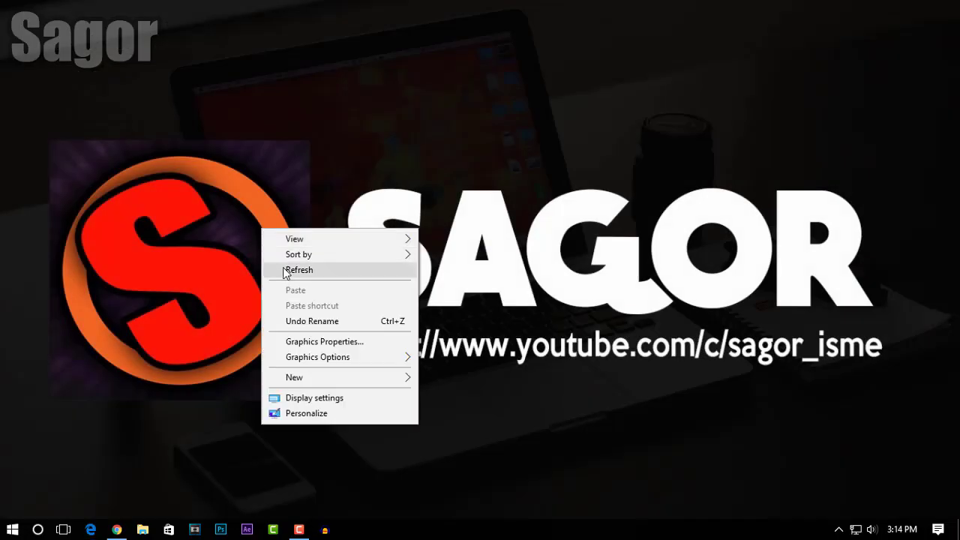
{"action": "left_click", "coordinate": [299, 270]}
{"action": "right_click", "coordinate": [261, 229]}
{"action": "left_click", "coordinate": [297, 270]}
{"action": "right_click", "coordinate": [260, 220]}
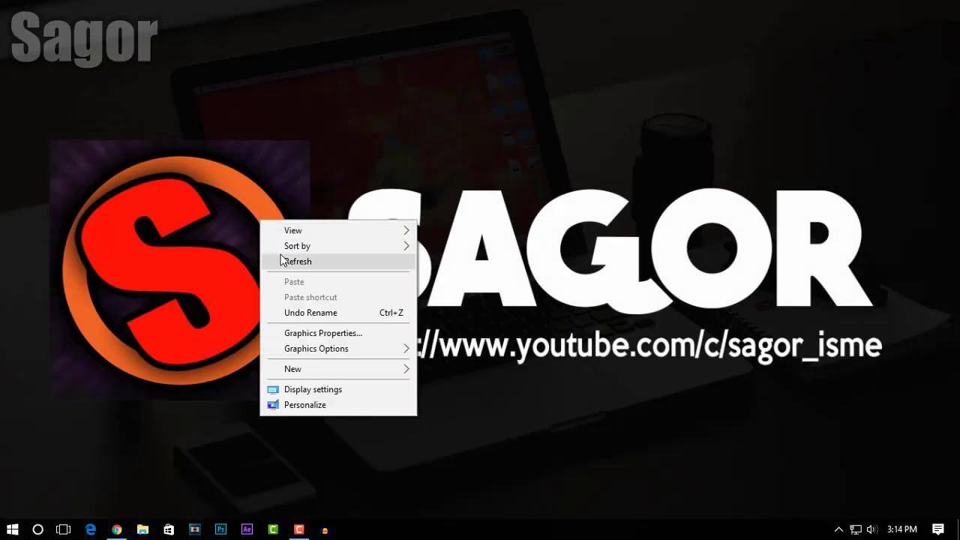
{"action": "left_click", "coordinate": [282, 259]}
{"action": "right_click", "coordinate": [266, 228]}
{"action": "left_click", "coordinate": [292, 270]}
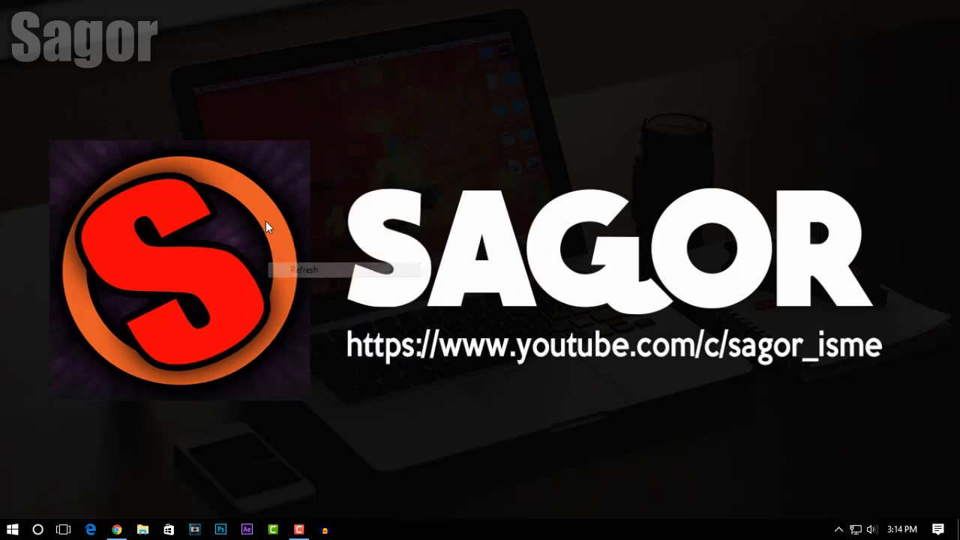
{"action": "right_click", "coordinate": [266, 221]}
{"action": "left_click", "coordinate": [282, 262]}
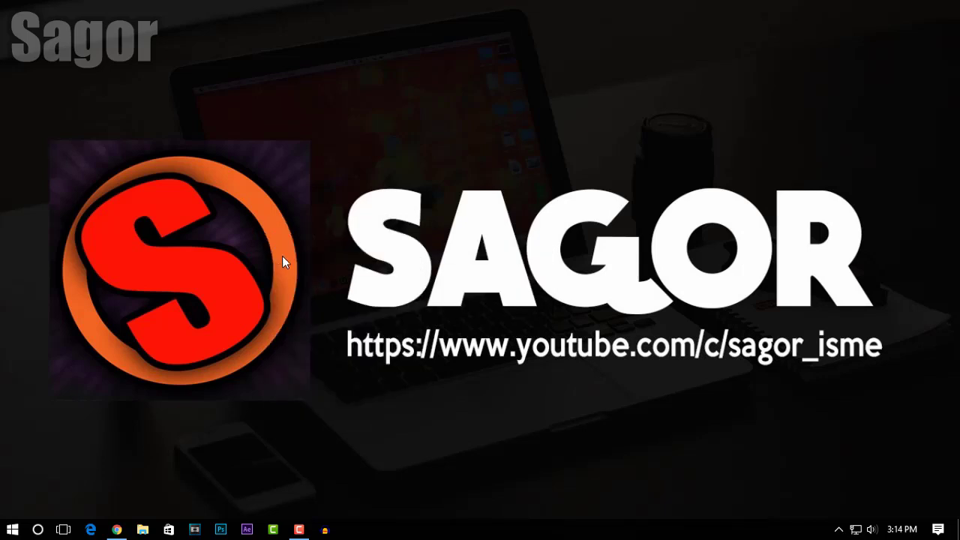